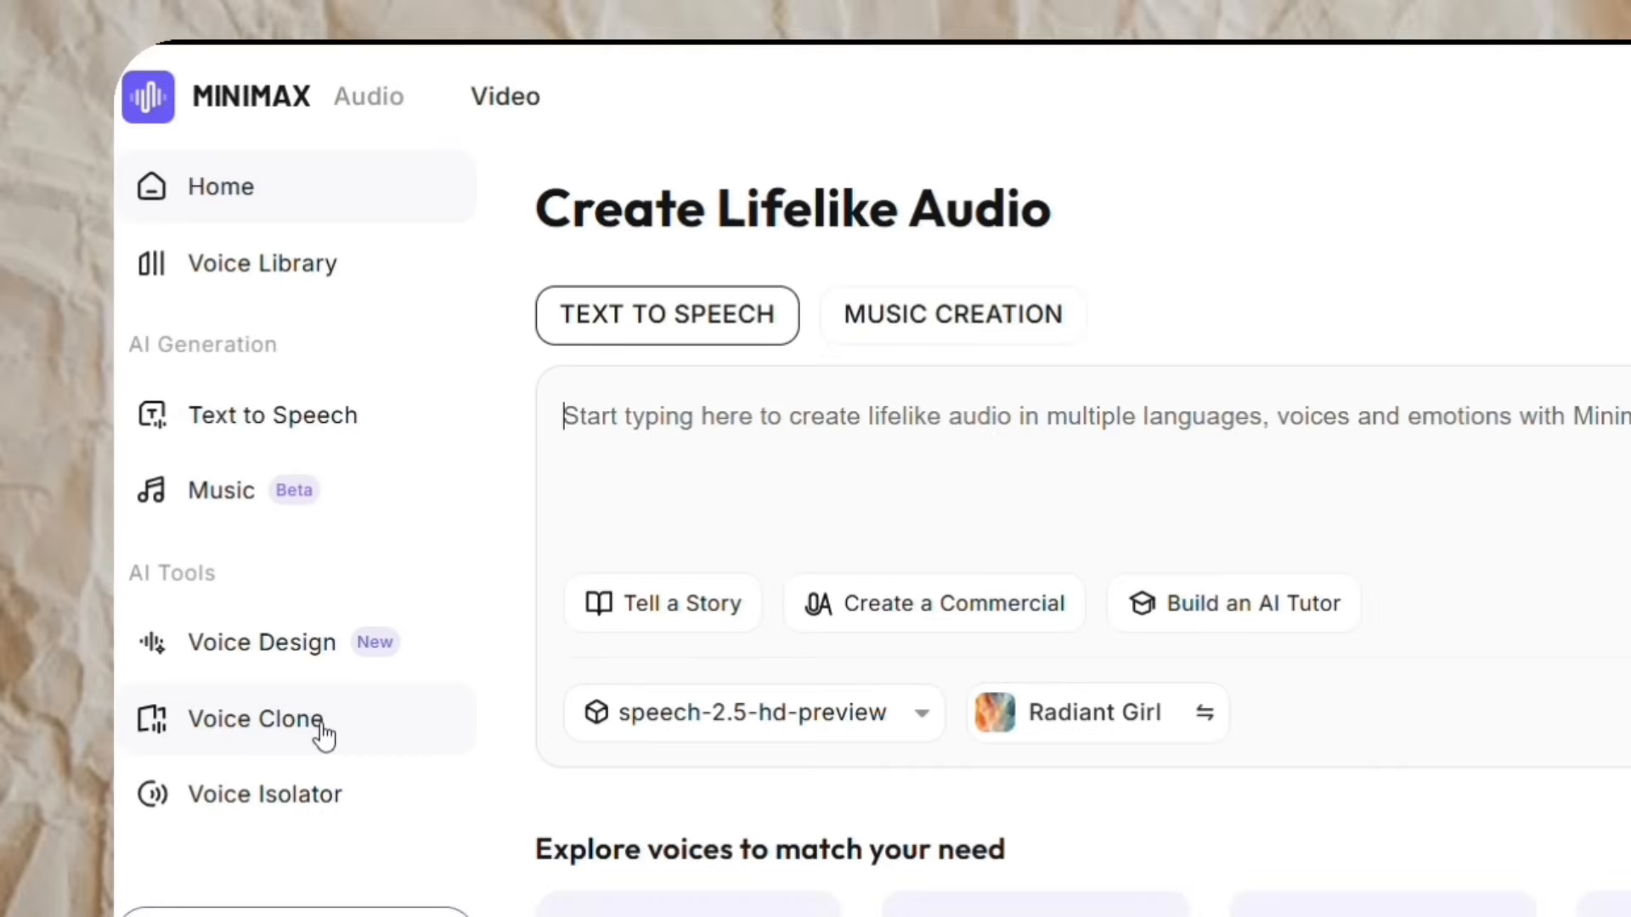
# Step: Open the Voice Clone tool and review its section for uploading voice samples
pyautogui.click(324, 736)
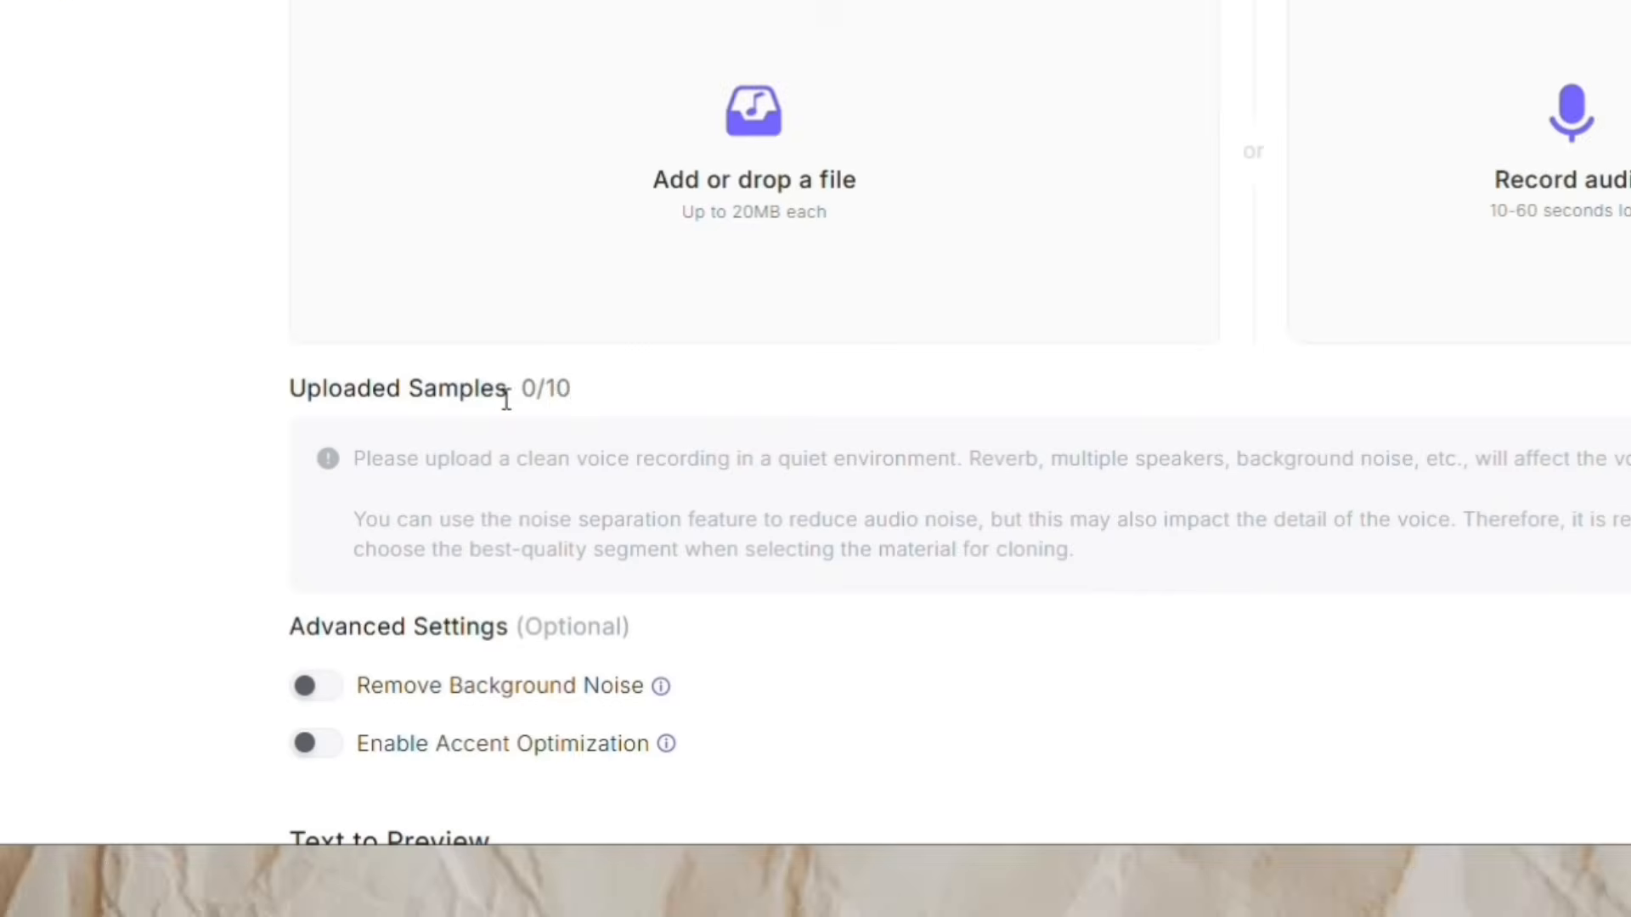
pyautogui.moveTo(524, 386); pyautogui.dragTo(274, 391)
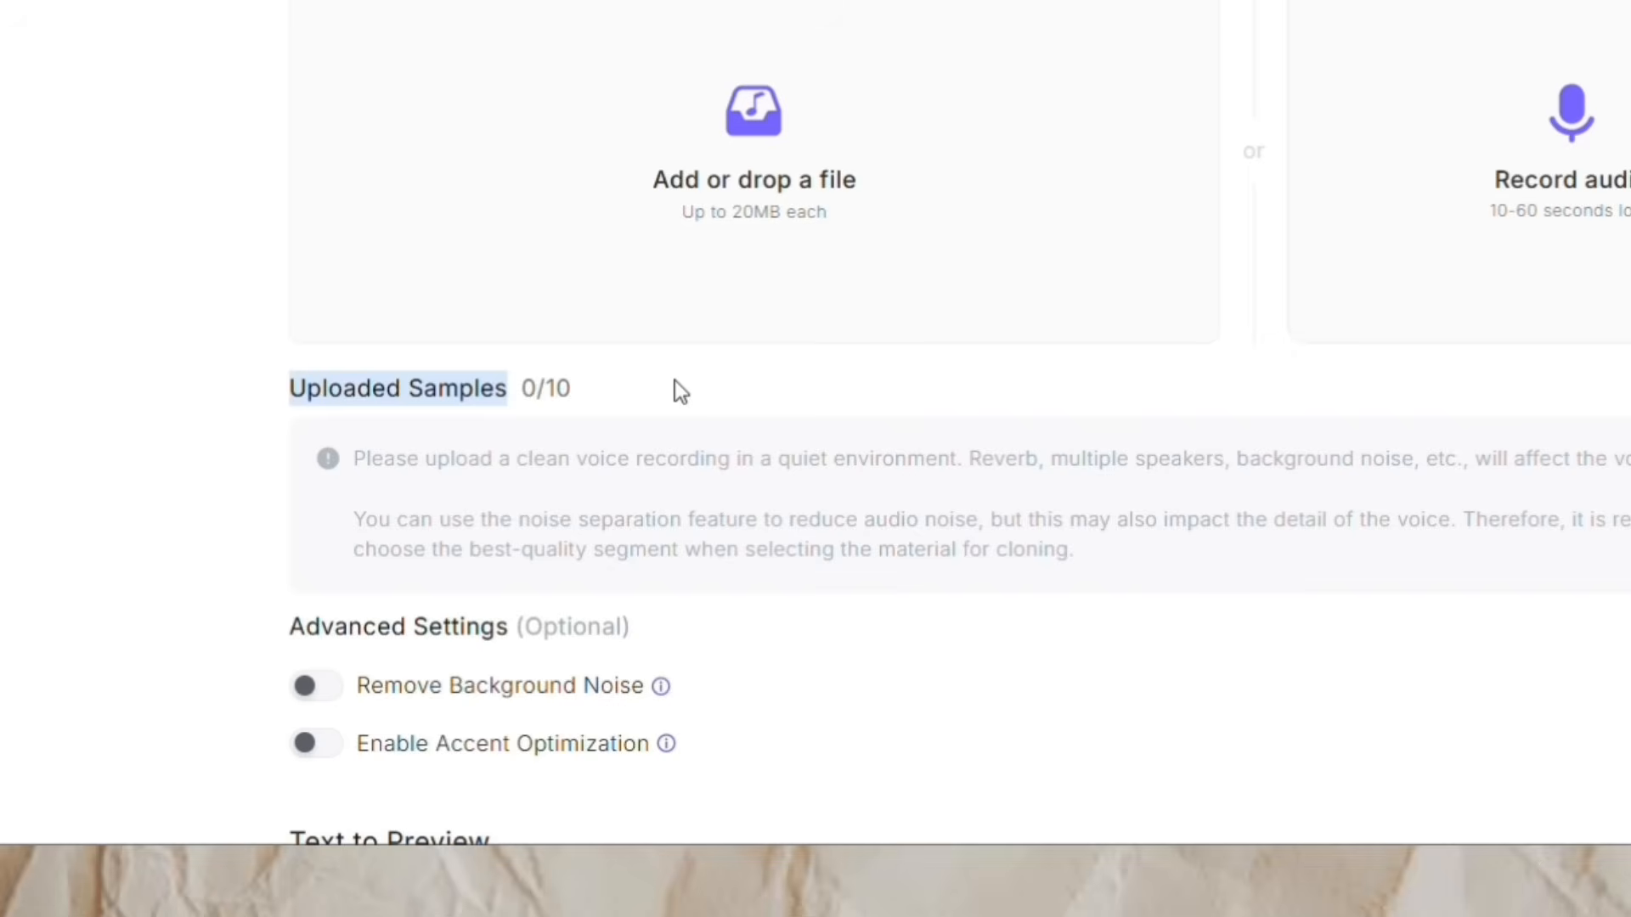
pyautogui.scroll(-2, 690, 375)
pyautogui.scroll(1, 690, 374)
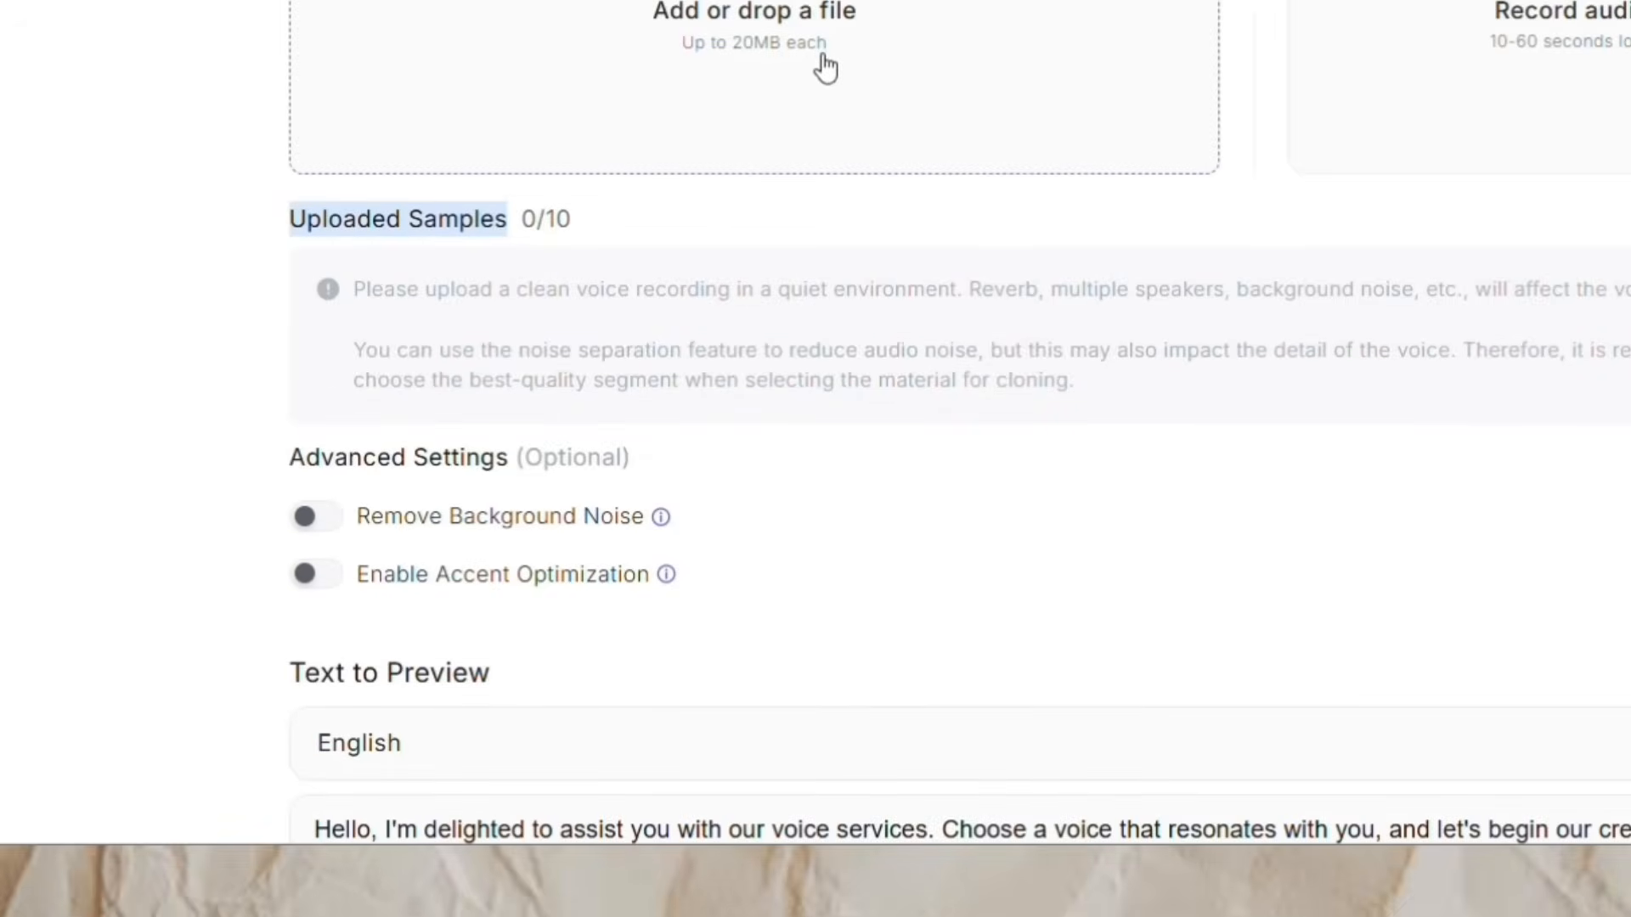
# Step: Upload the long-numbered MP3 file and the recordings Nouvel enregistrement 70 through 75 as voice samples
pyautogui.click(870, 9)
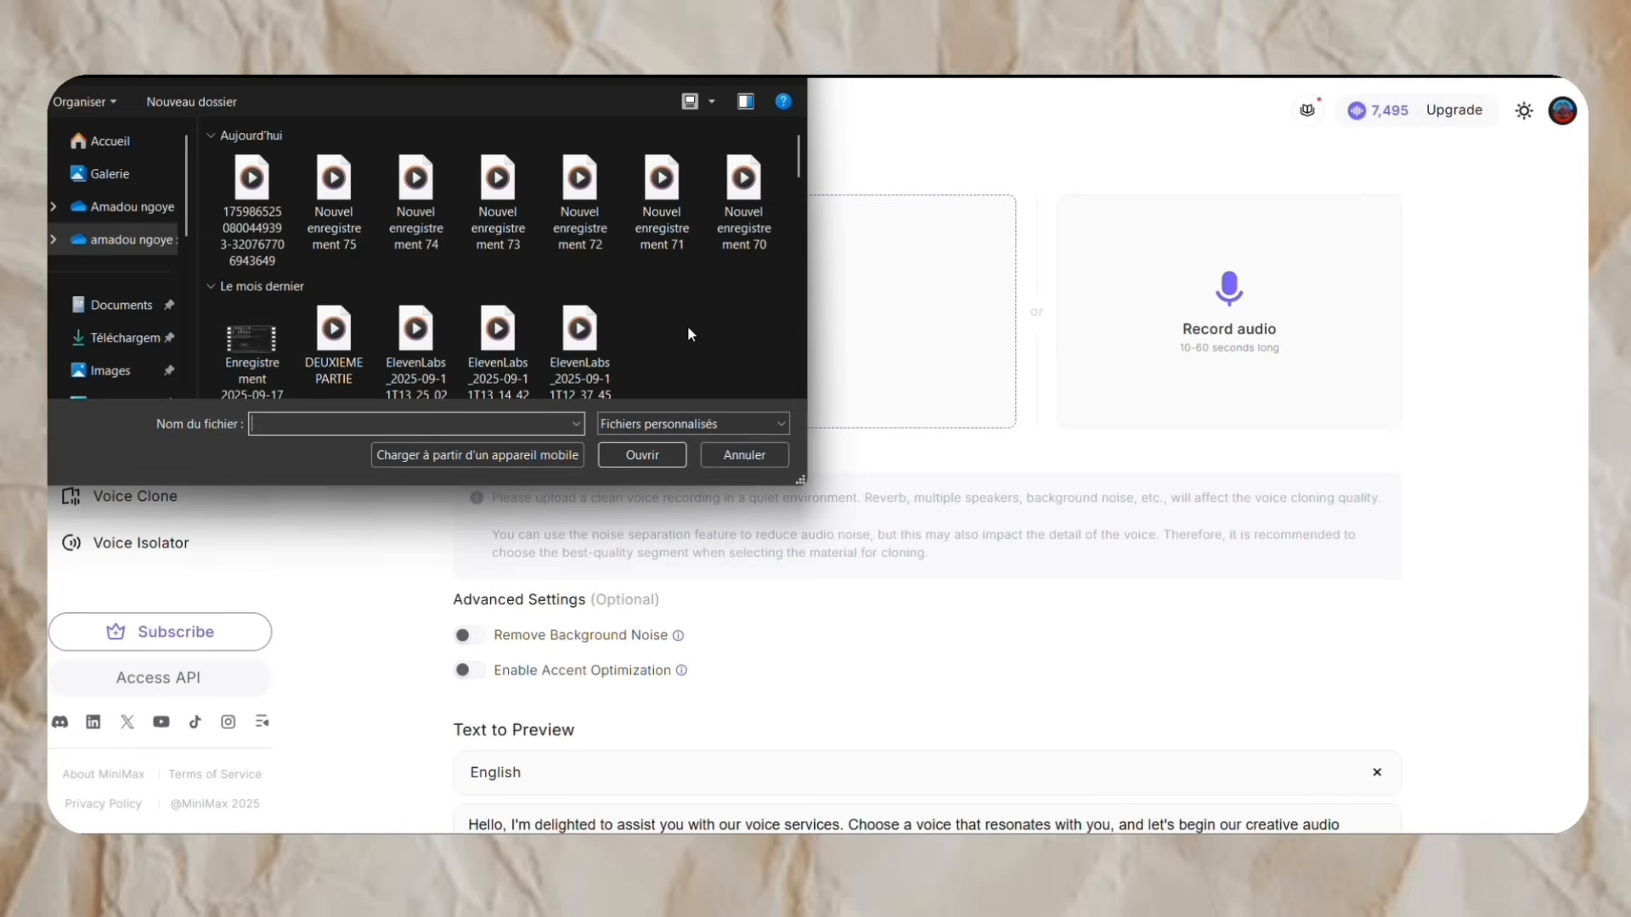
pyautogui.click(272, 208)
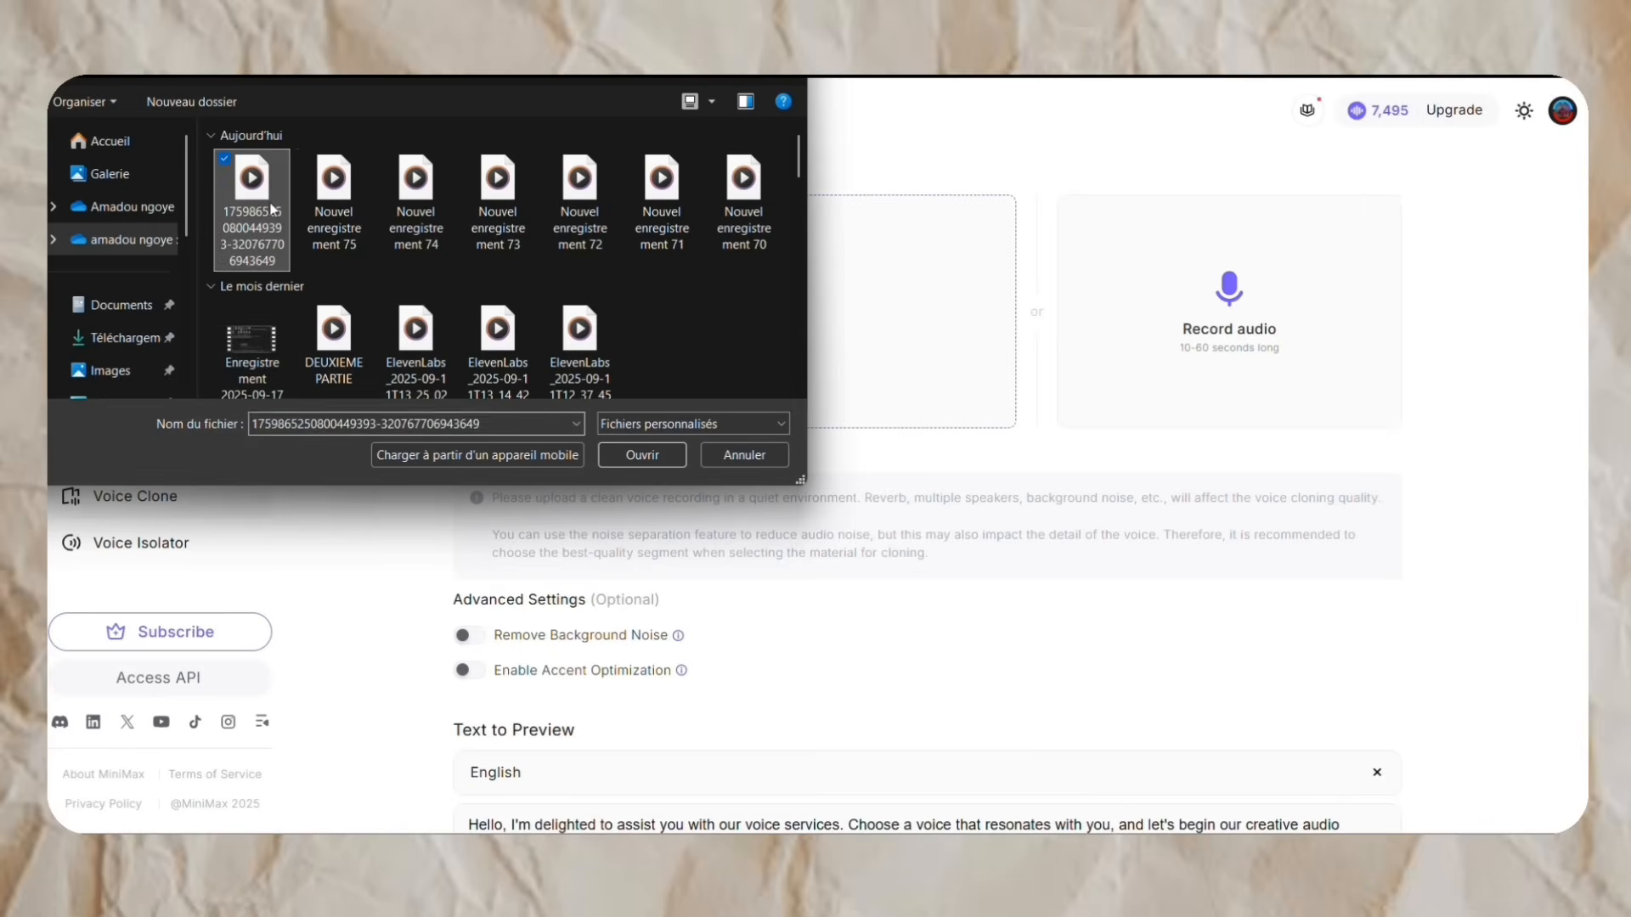
pyautogui.keyDown('ctrl'); pyautogui.click(344, 201); pyautogui.keyUp('ctrl')
pyautogui.keyDown('ctrl'); pyautogui.click(421, 200); pyautogui.keyUp('ctrl')
pyautogui.keyDown('ctrl'); pyautogui.click(498, 204); pyautogui.keyUp('ctrl')
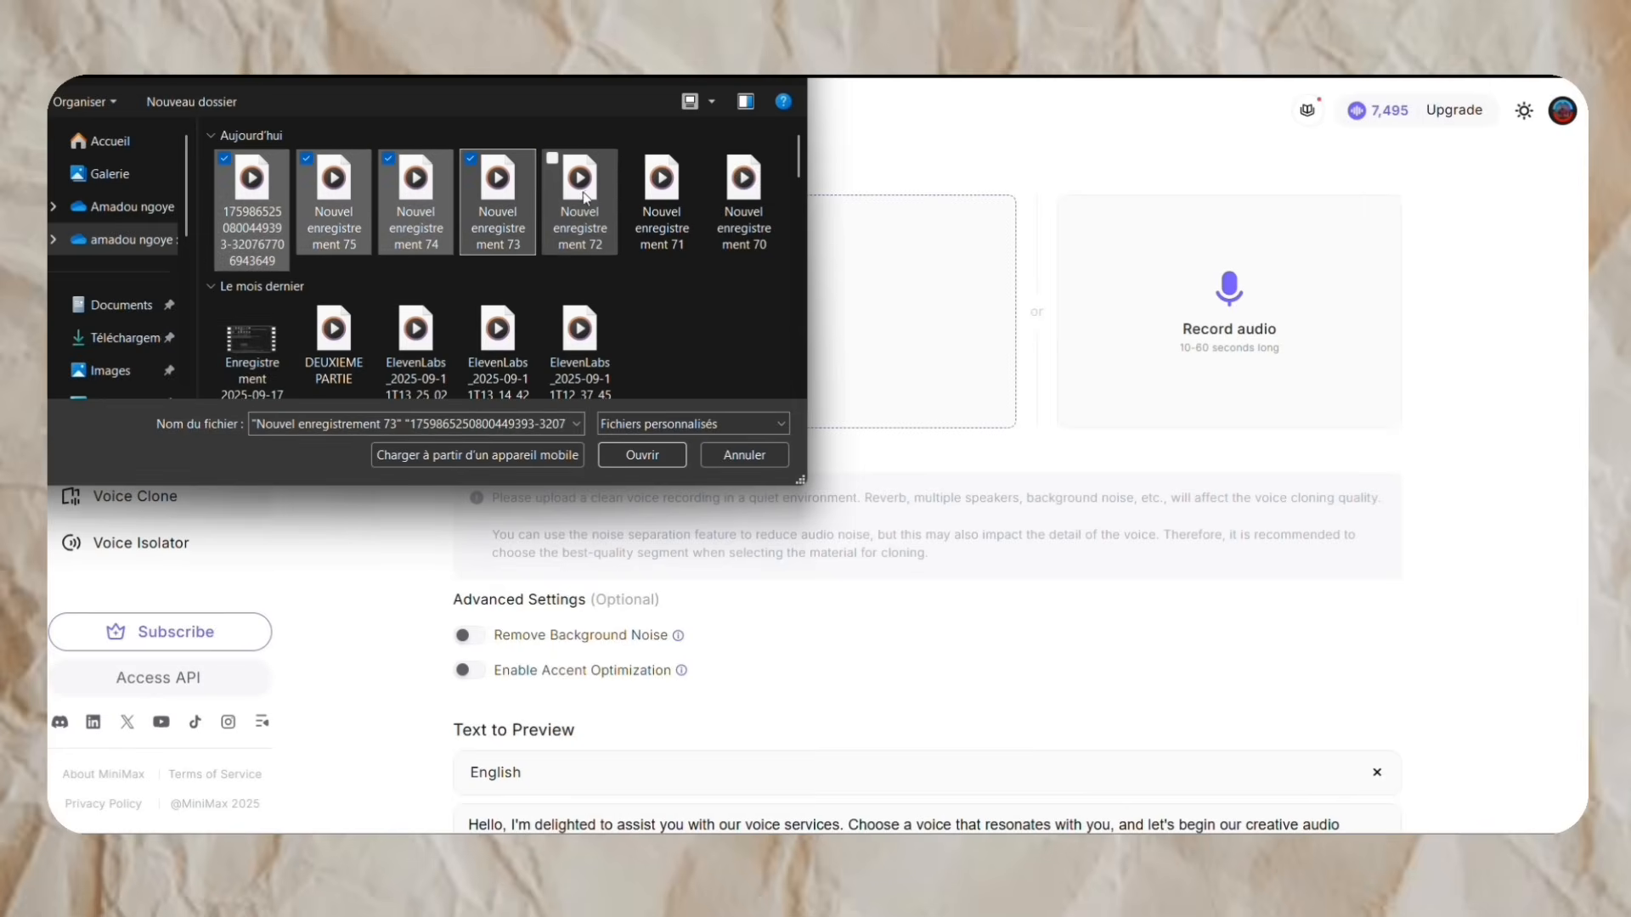
pyautogui.keyDown('ctrl'); pyautogui.click(580, 204); pyautogui.keyUp('ctrl')
pyautogui.keyDown('ctrl'); pyautogui.click(661, 204); pyautogui.keyUp('ctrl')
pyautogui.keyDown('ctrl'); pyautogui.click(744, 203); pyautogui.keyUp('ctrl')
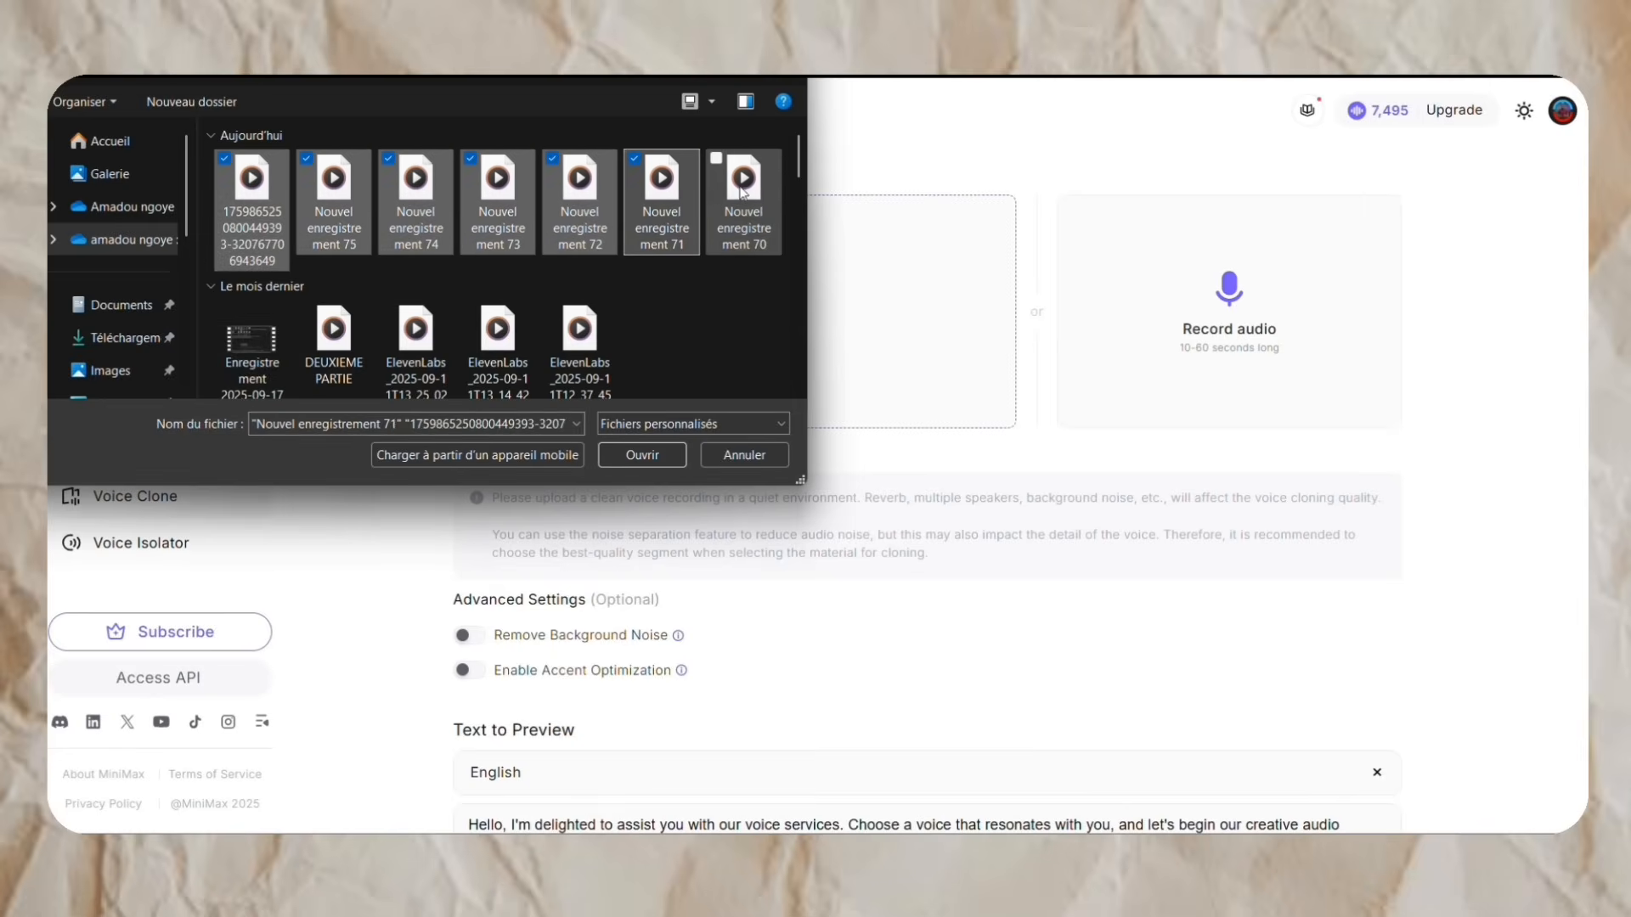
pyautogui.click(662, 456)
# Step: Remove the MP3 file from the uploaded voice samples
pyautogui.scroll(-5, 764, 416)
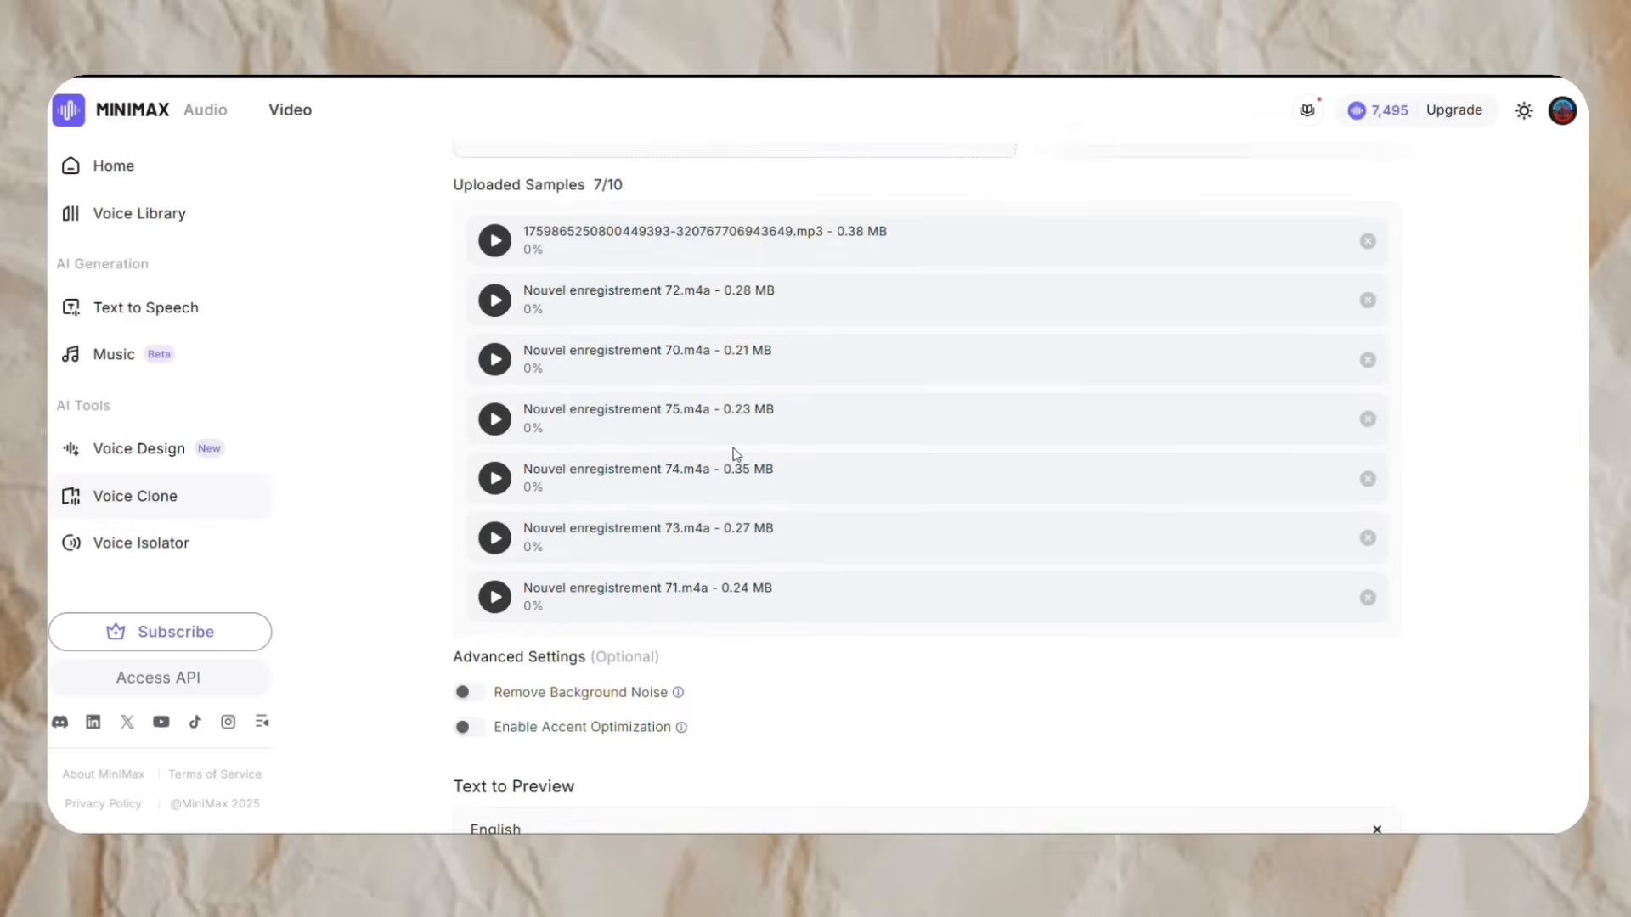
pyautogui.scroll(1, 674, 340)
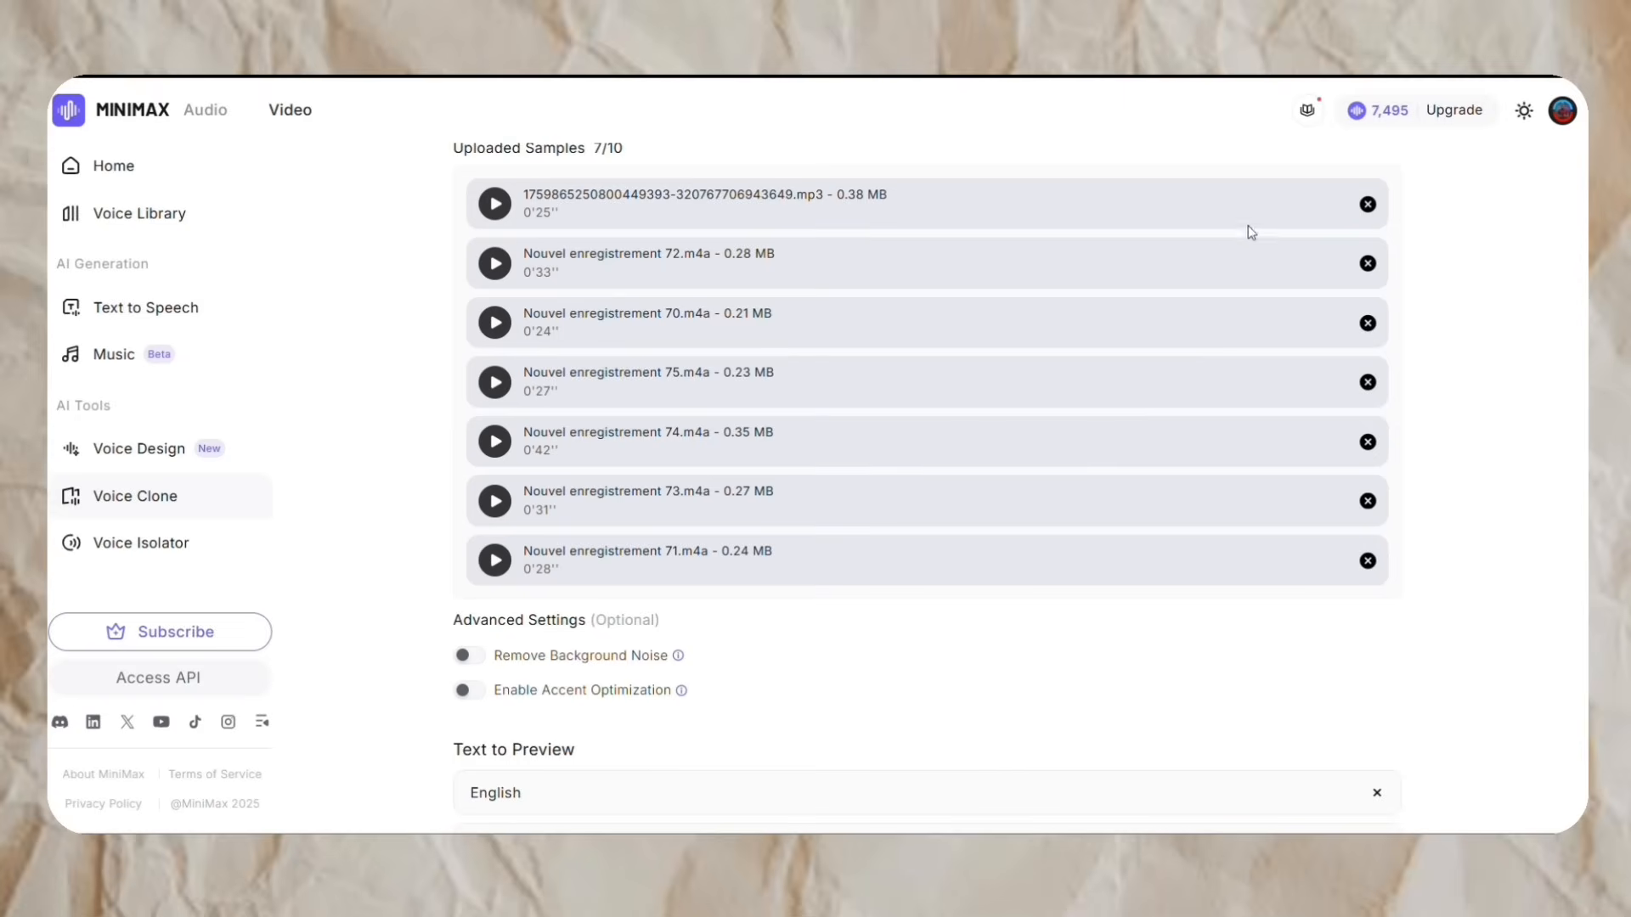
pyautogui.click(1364, 206)
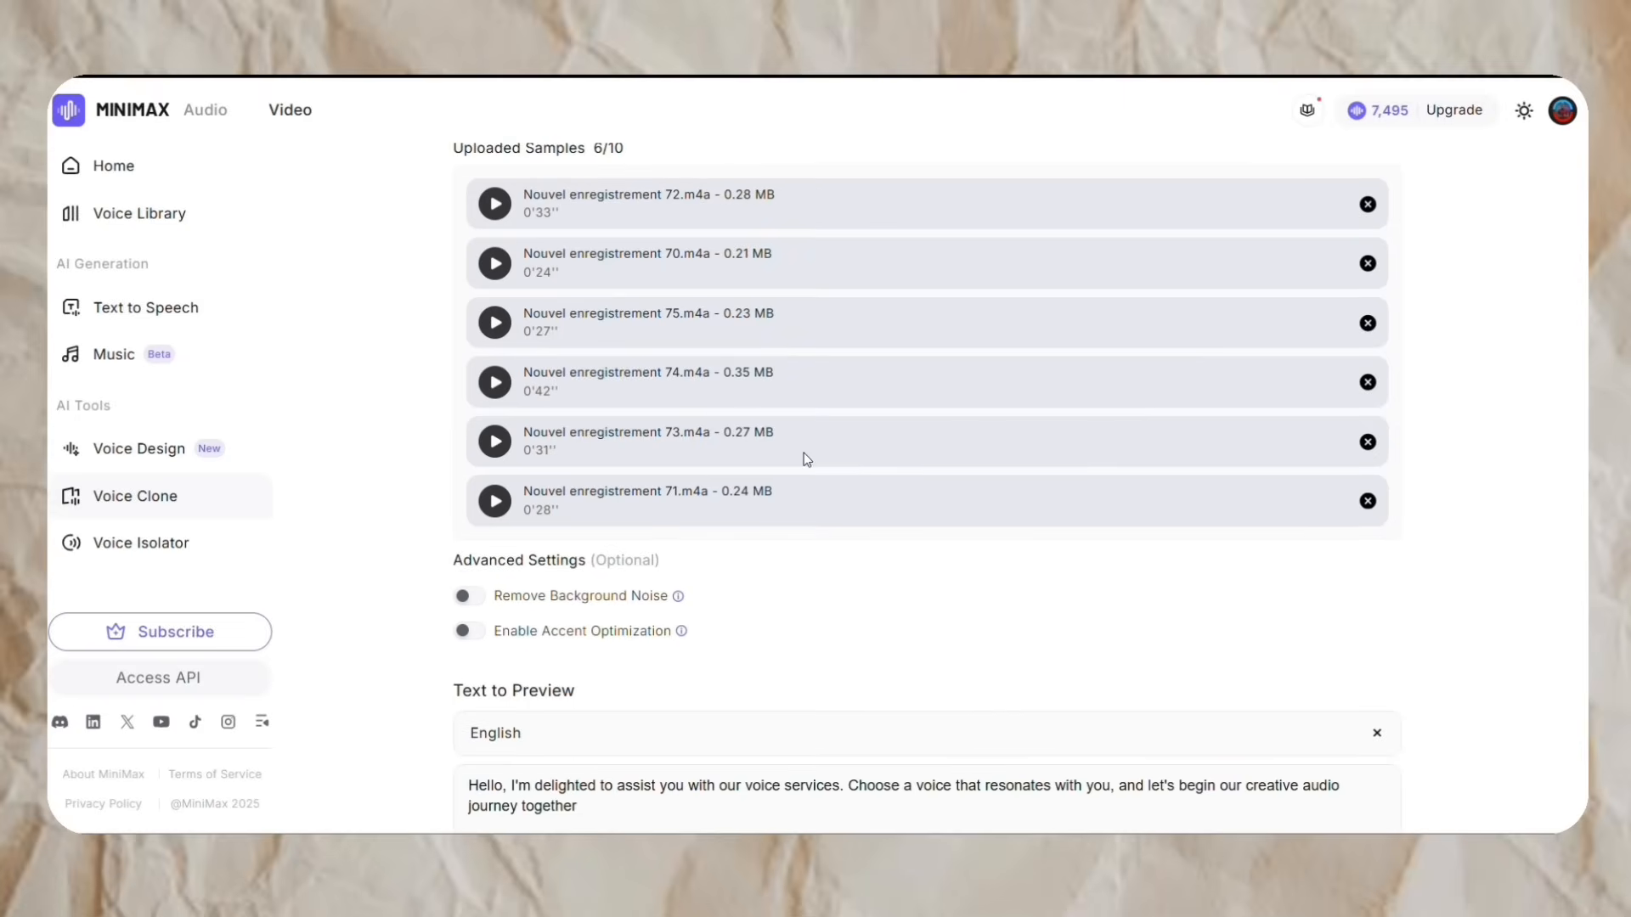
# Step: Set the preview text language to French and highlight the French sample text
pyautogui.scroll(-3, 803, 457)
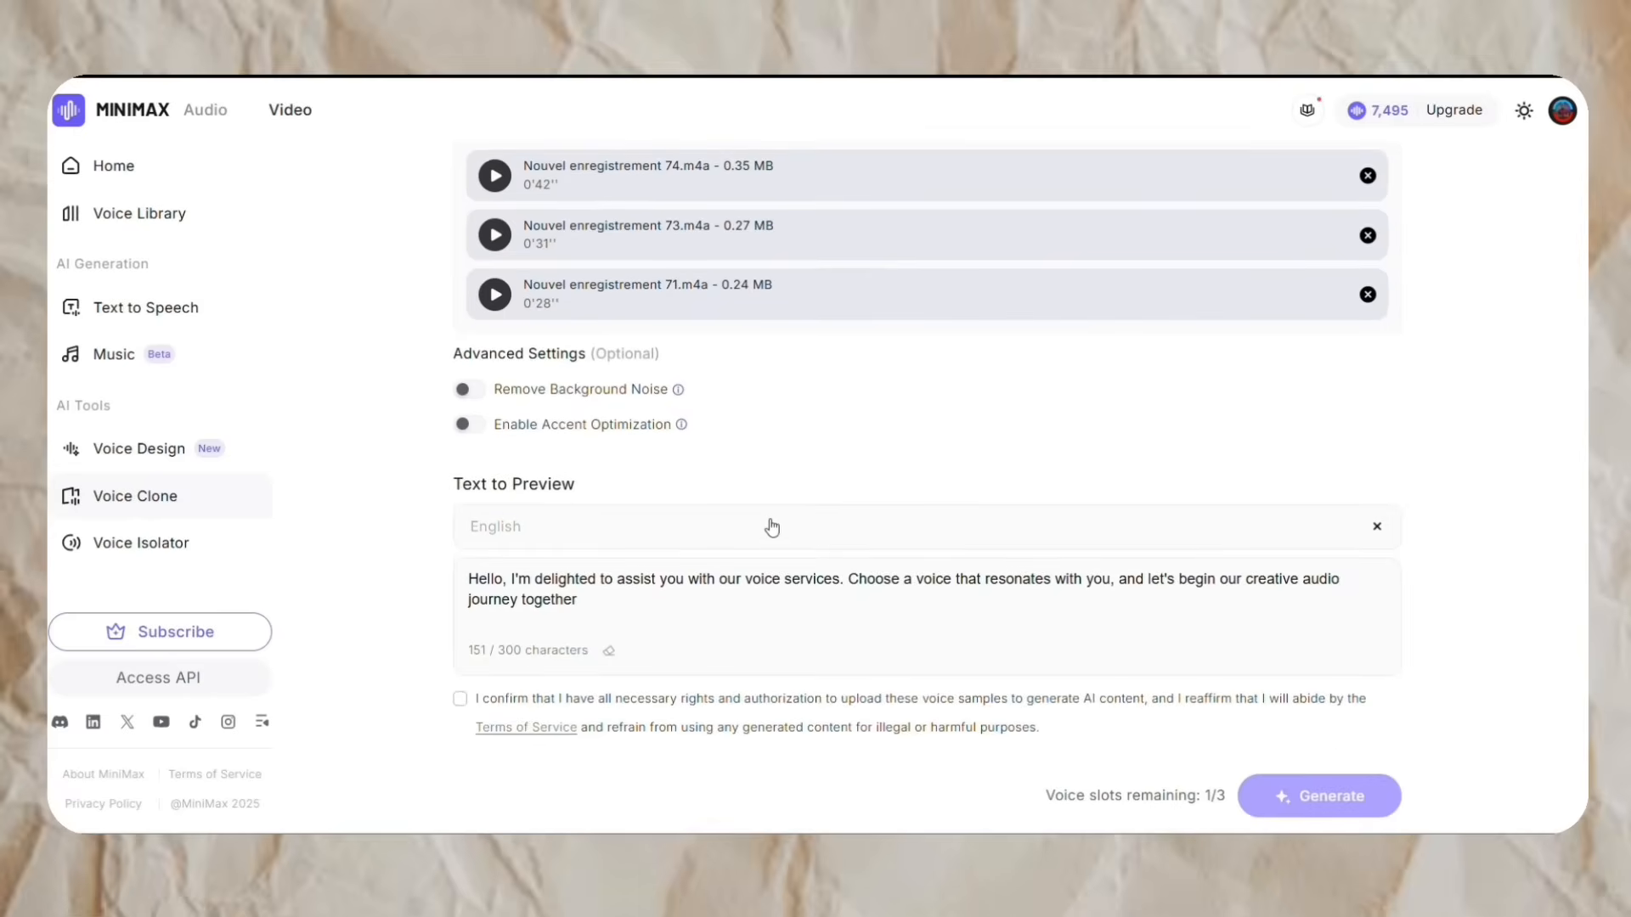
pyautogui.scroll(-2, 748, 509)
pyautogui.click(780, 437)
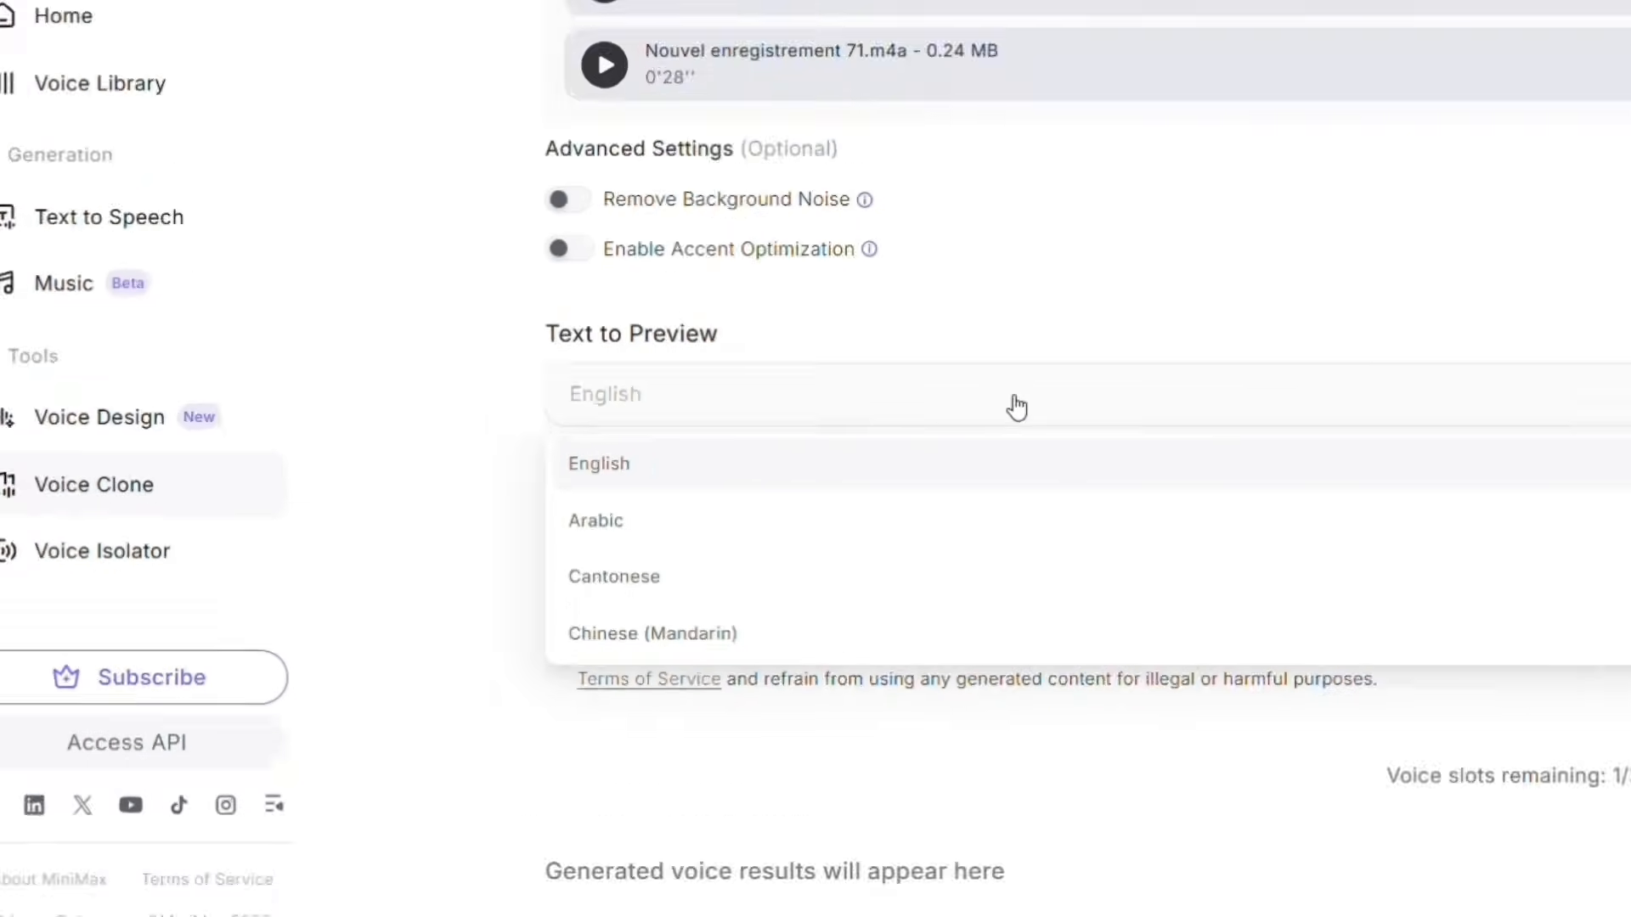
pyautogui.scroll(-2, 892, 586)
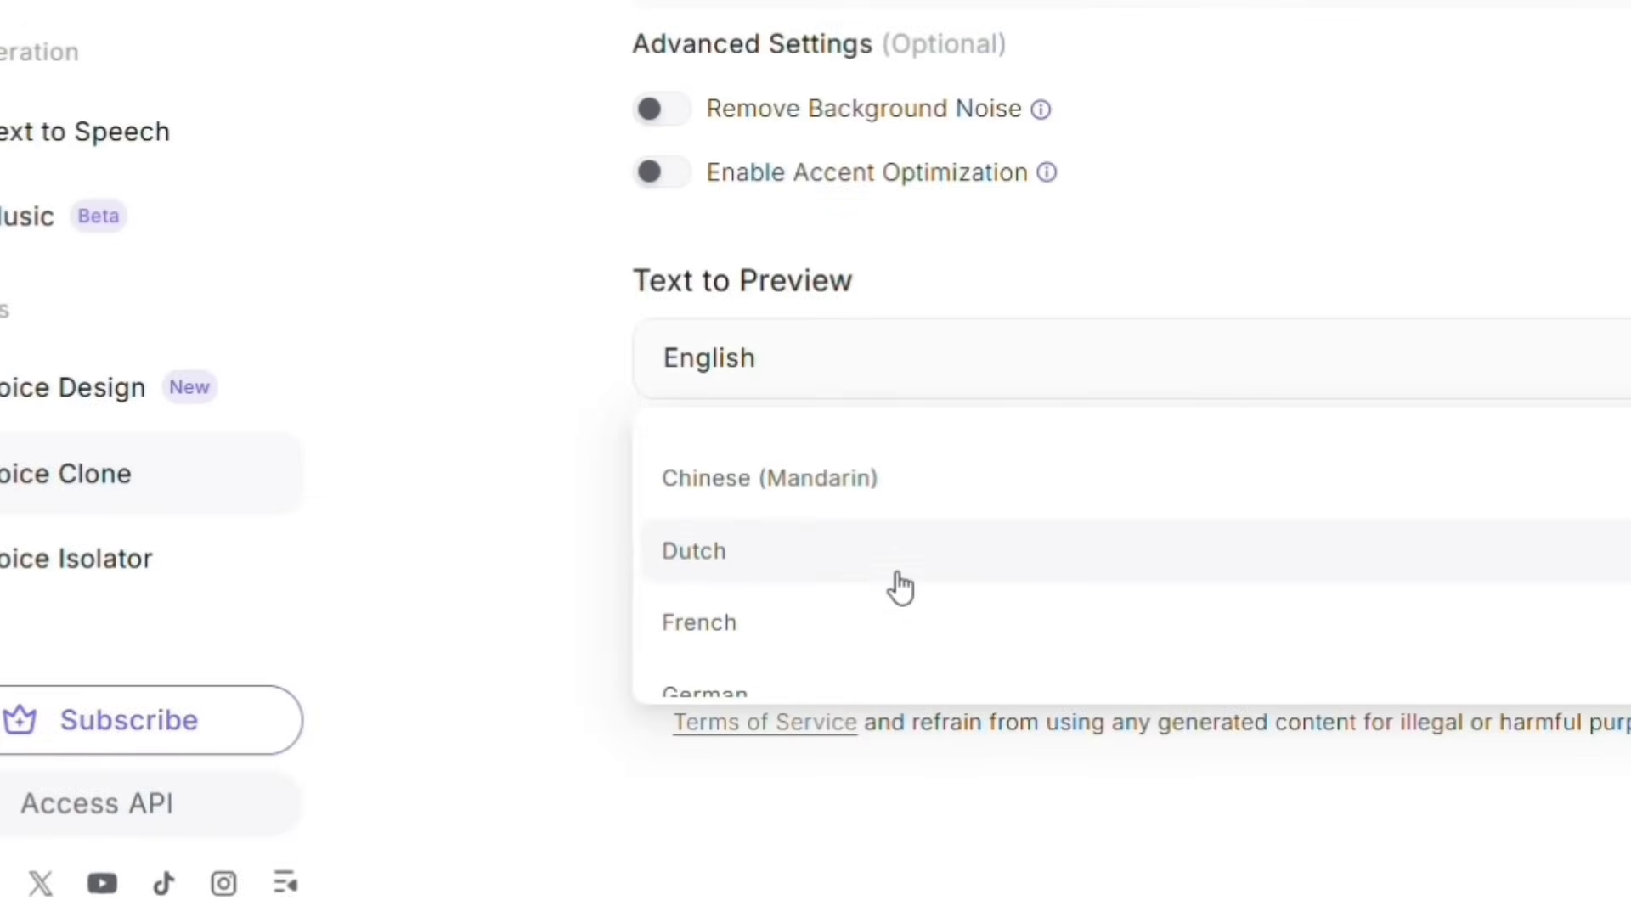
pyautogui.click(790, 633)
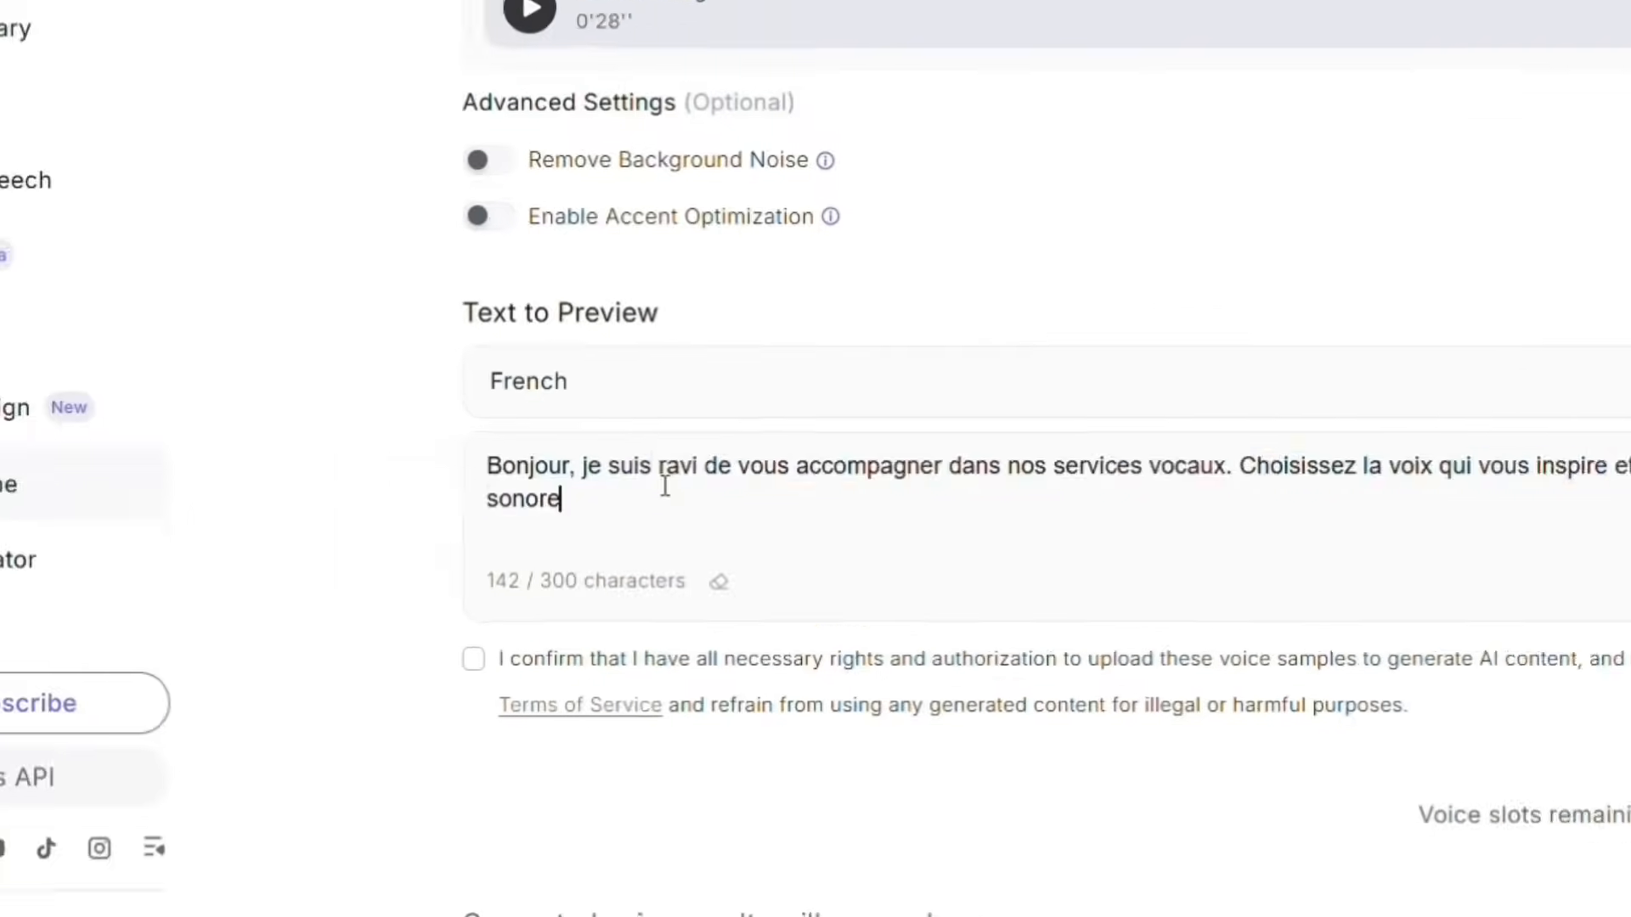
pyautogui.moveTo(562, 501); pyautogui.dragTo(463, 478)
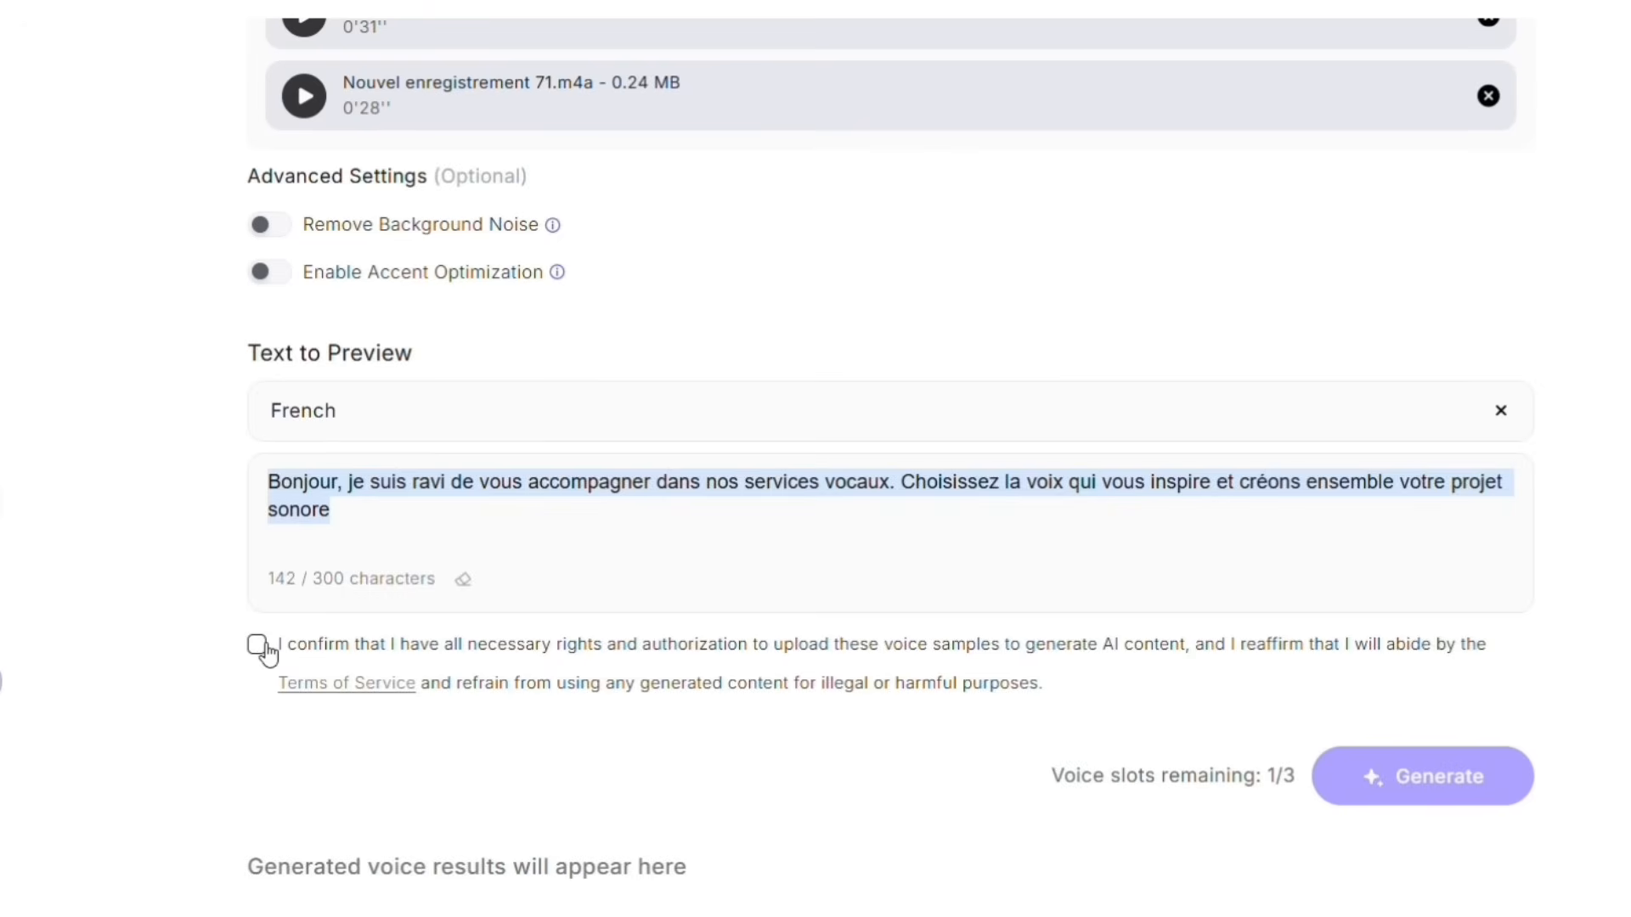
# Step: Confirm the rights to the uploaded voice samples and generate the voice clone preview
pyautogui.click(266, 646)
pyautogui.click(263, 648)
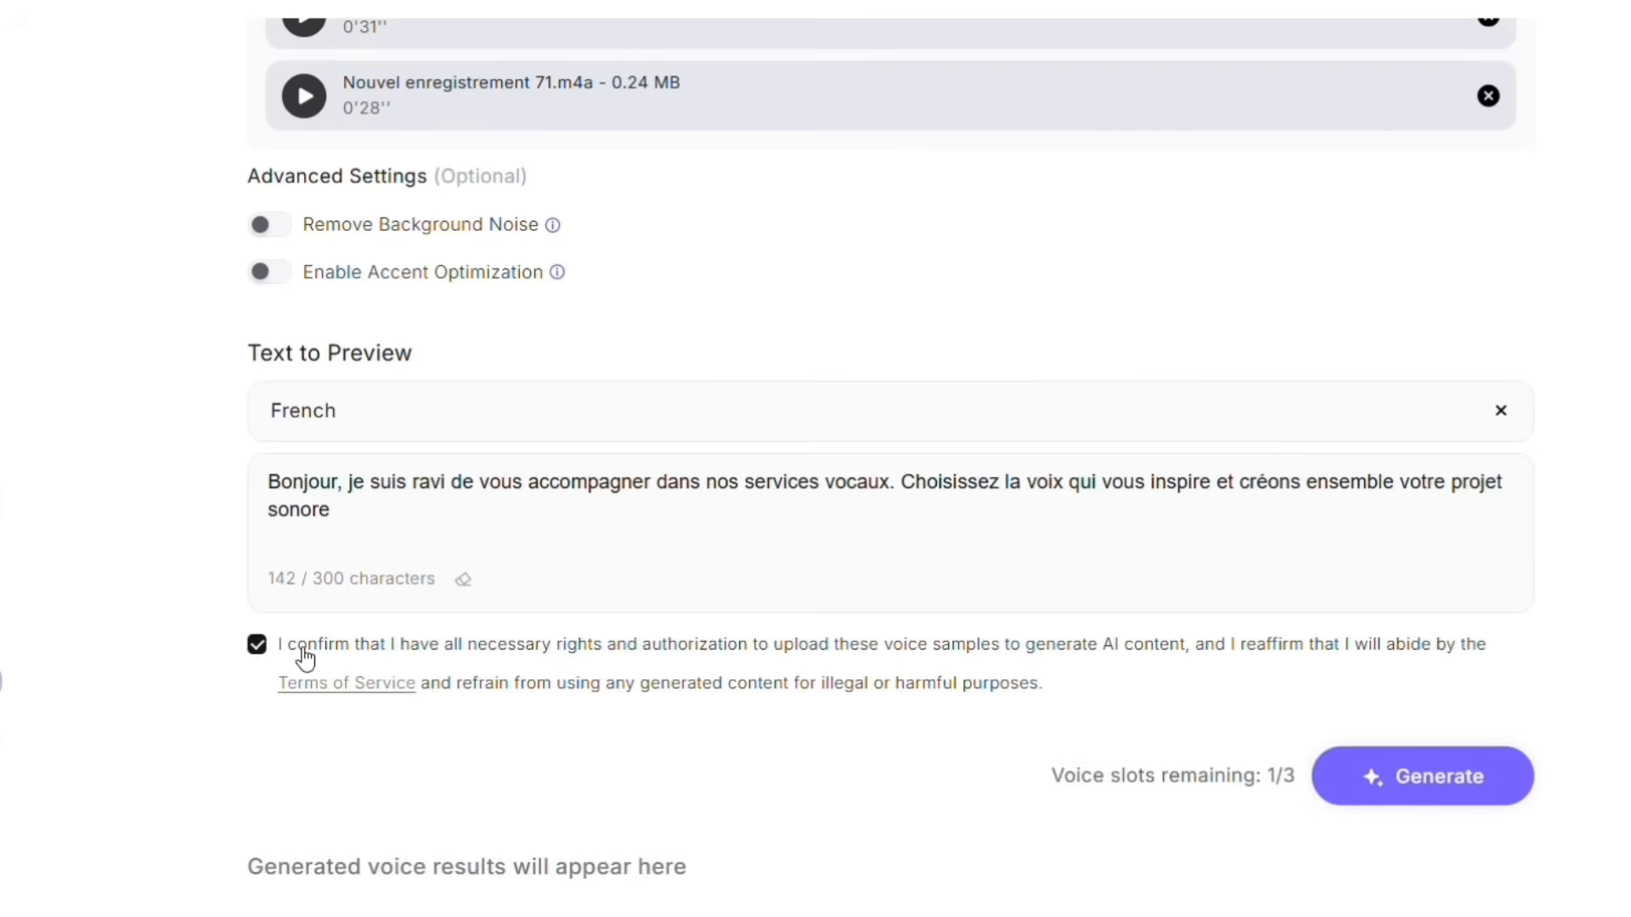
pyautogui.click(1472, 796)
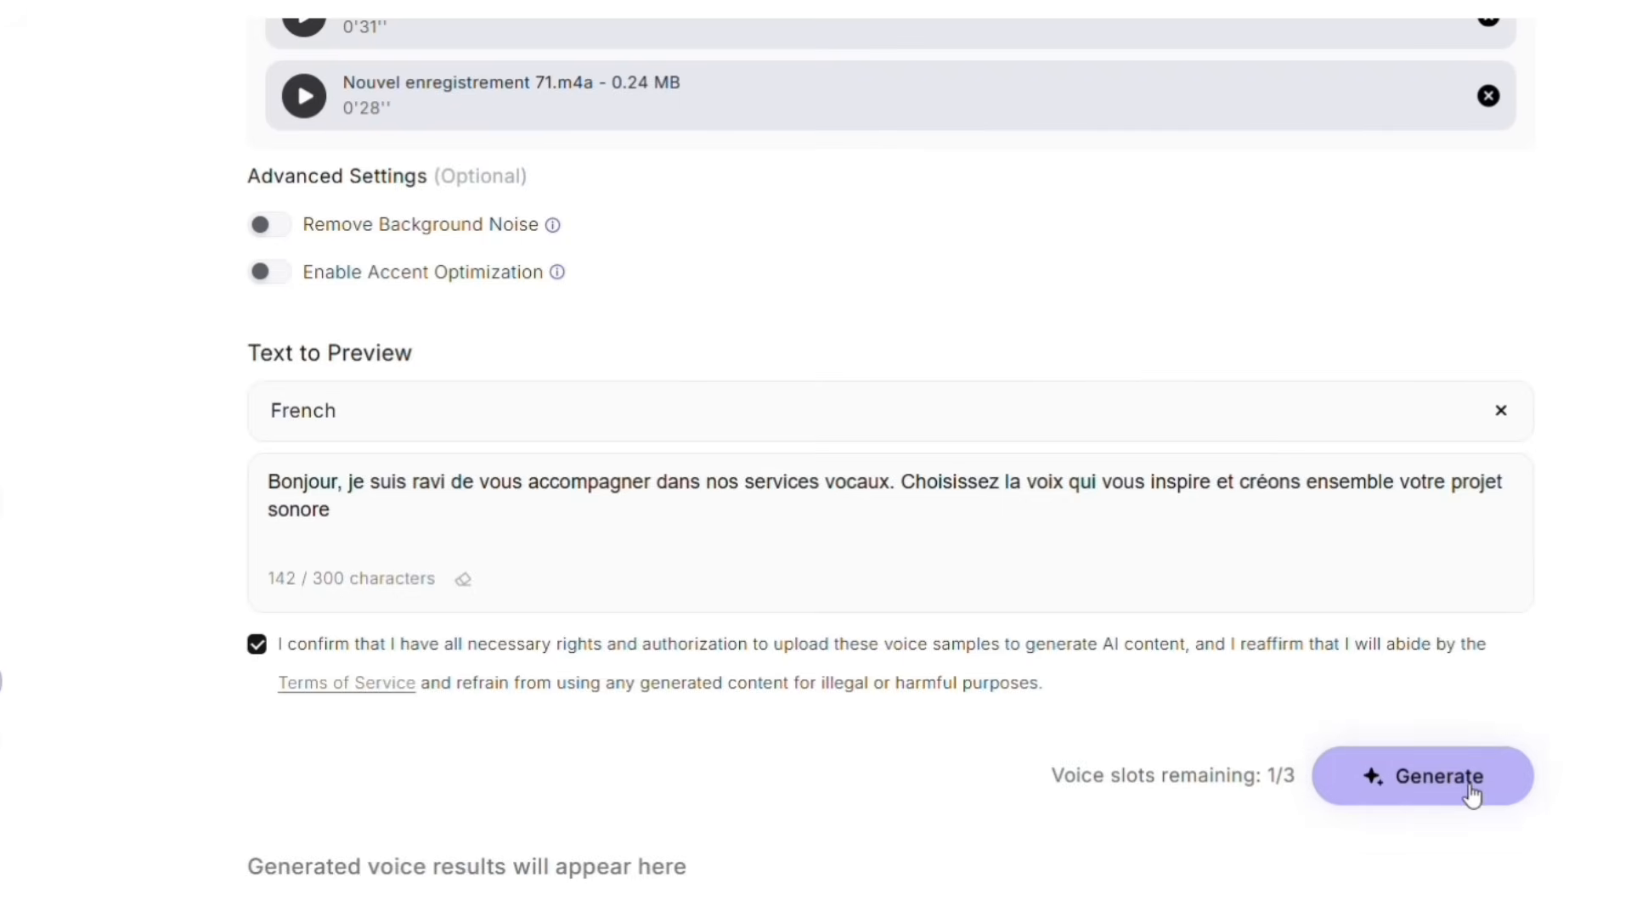
pyautogui.click(1471, 786)
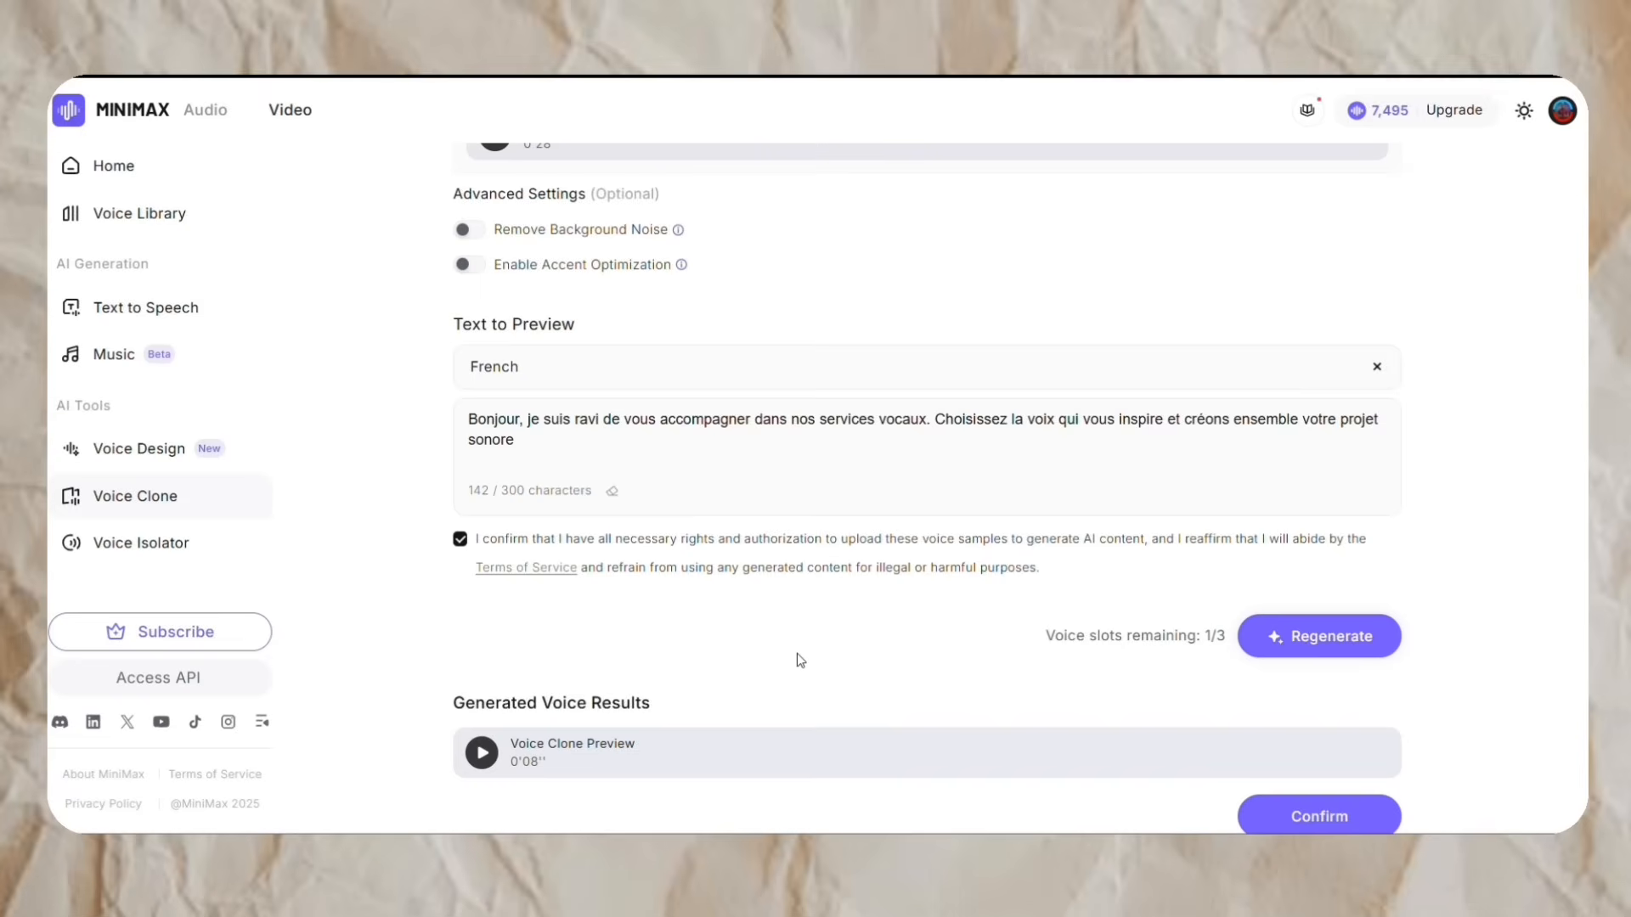
# Step: Play the generated voice clone preview and accept the result for registration
pyautogui.click(484, 753)
pyautogui.scroll(-1, 1110, 466)
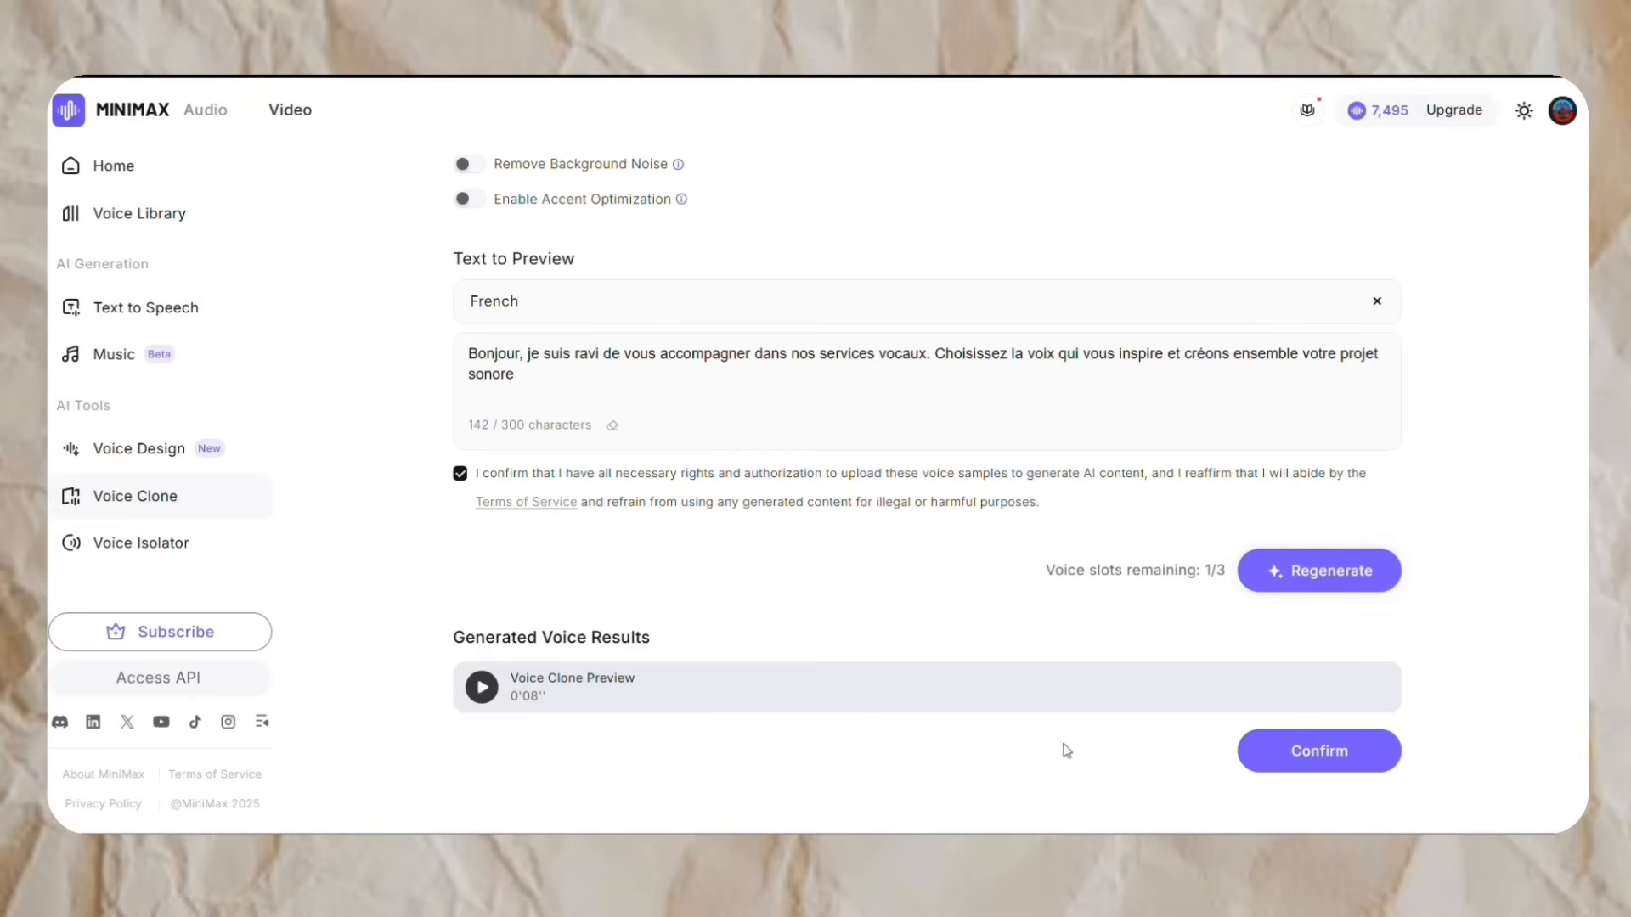
pyautogui.click(1345, 764)
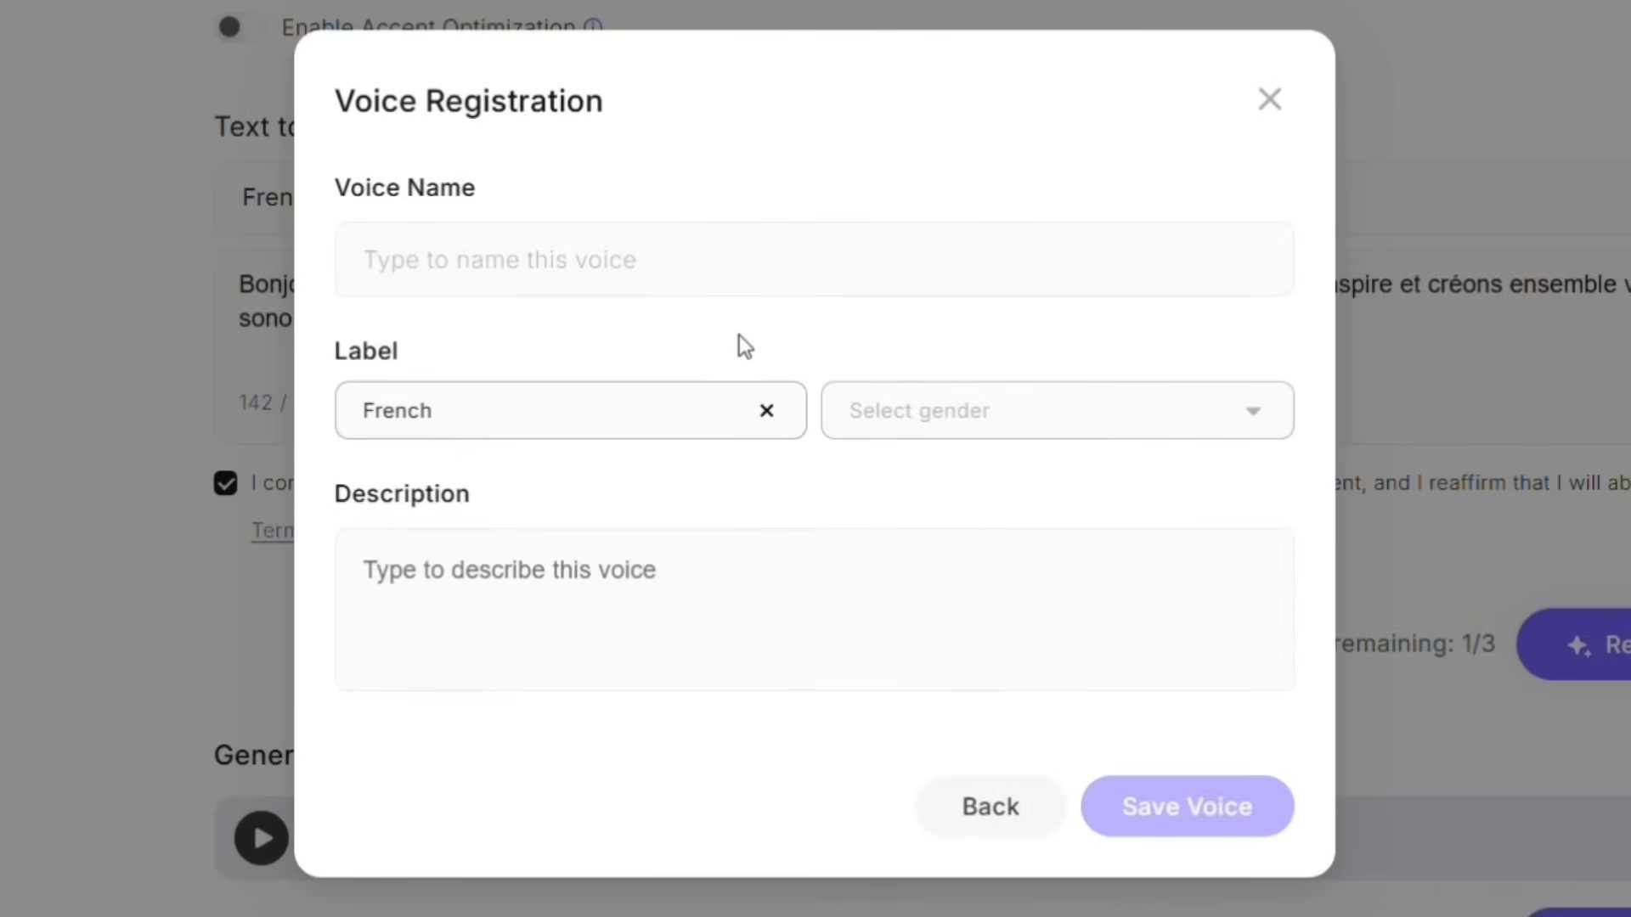
# Step: Name the cloned voice voix3 and save it with the French label
pyautogui.click(822, 255)
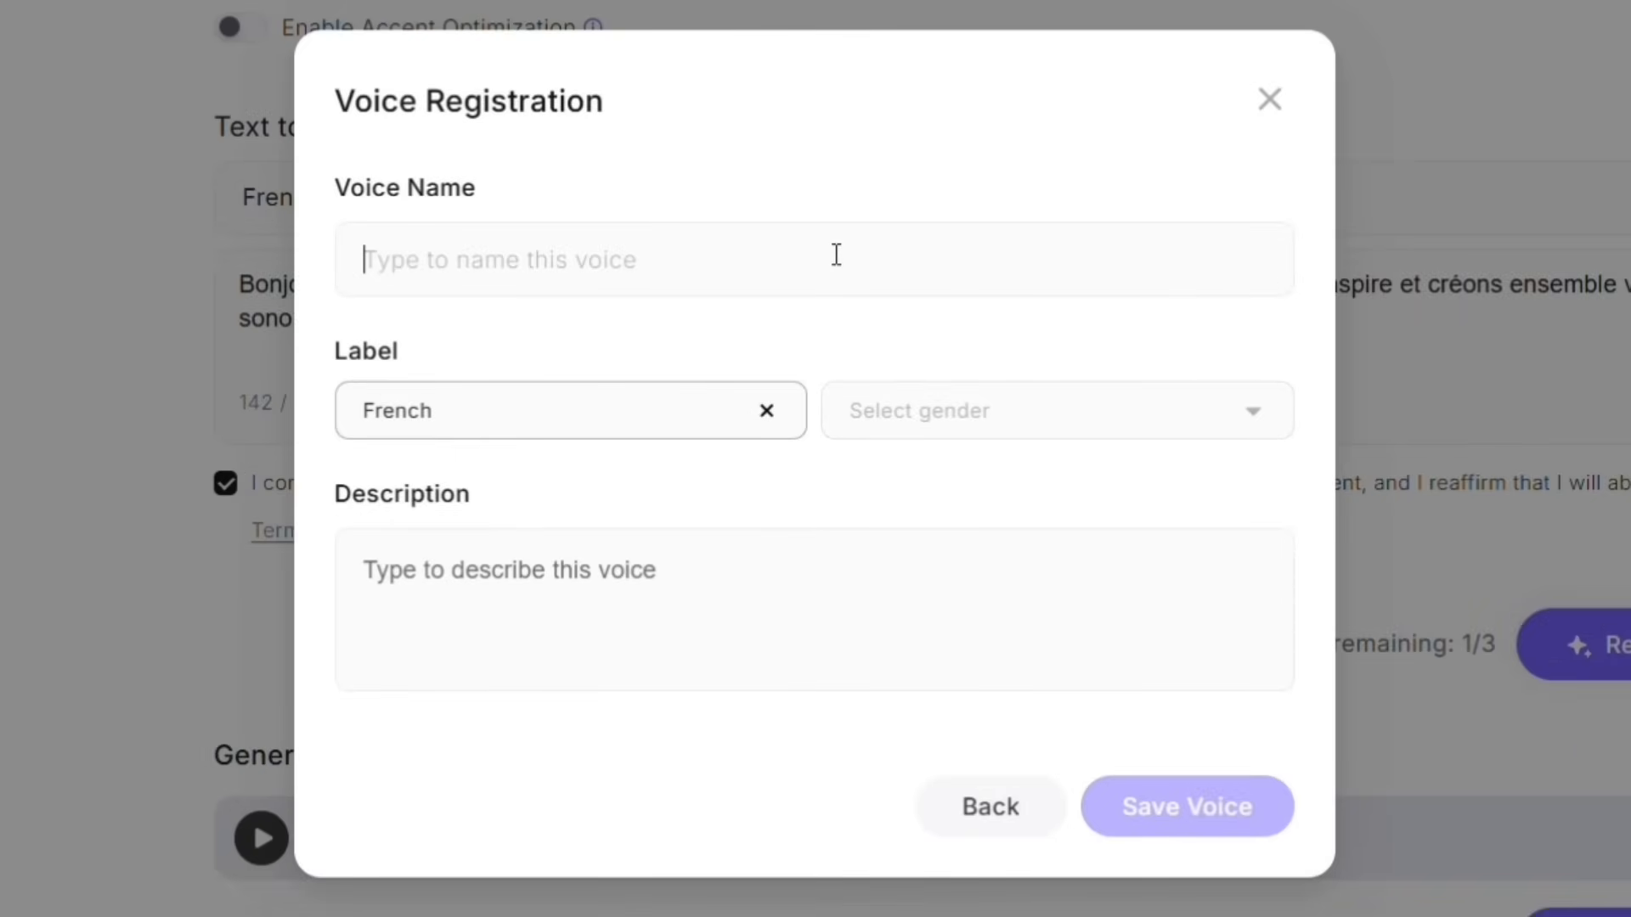
pyautogui.write('voix"')
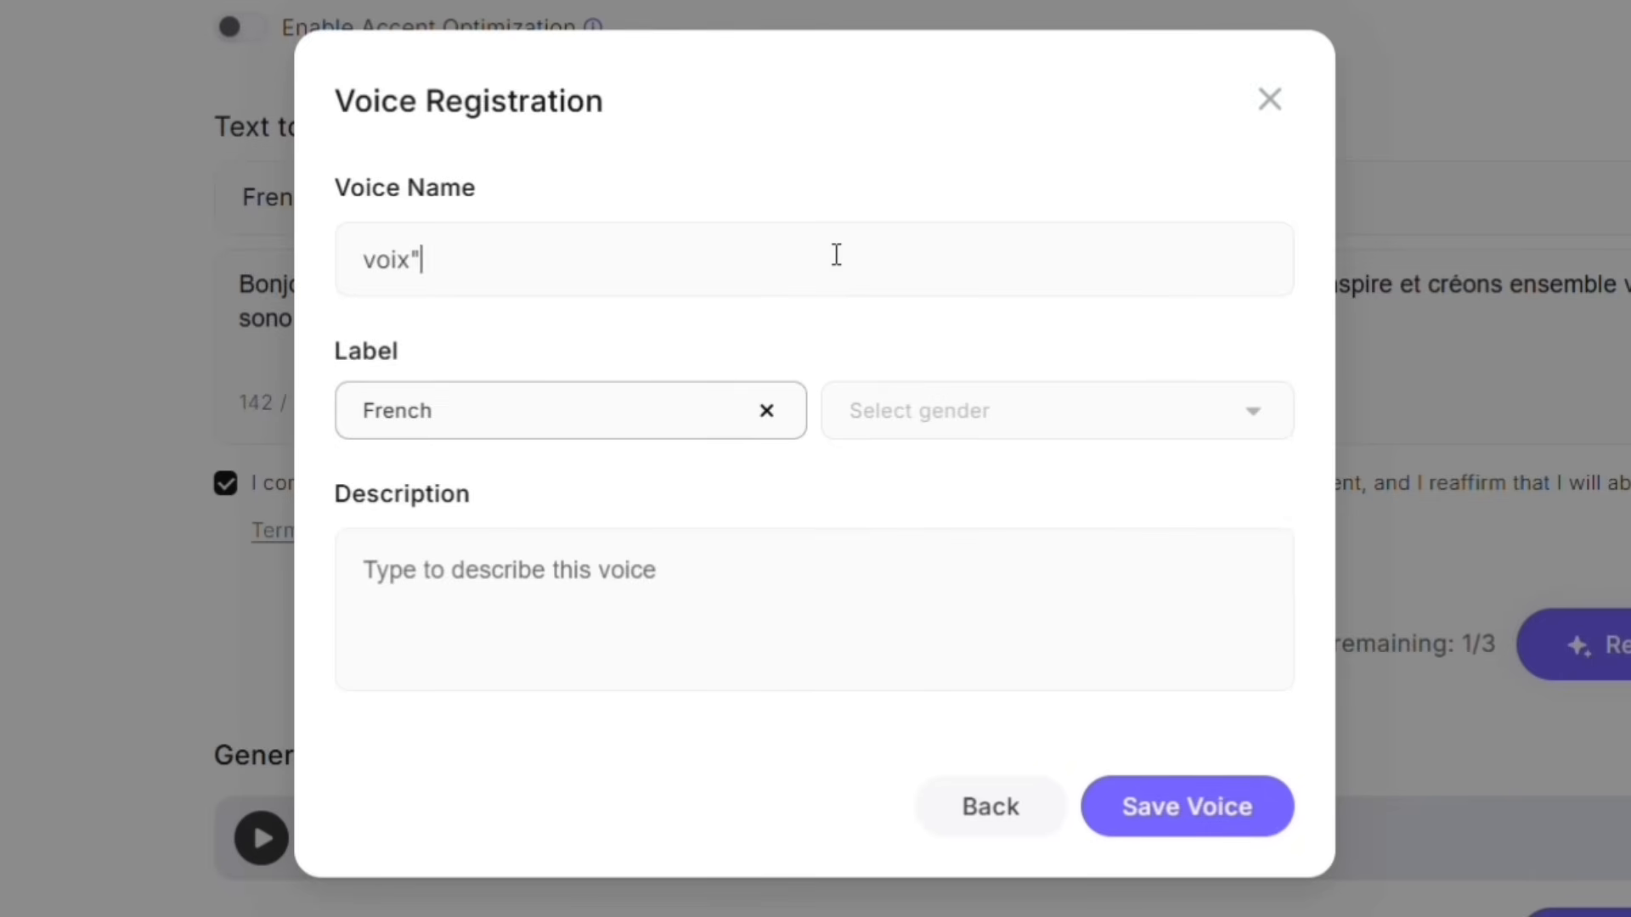
pyautogui.press('BackSpace')
pyautogui.write('3')
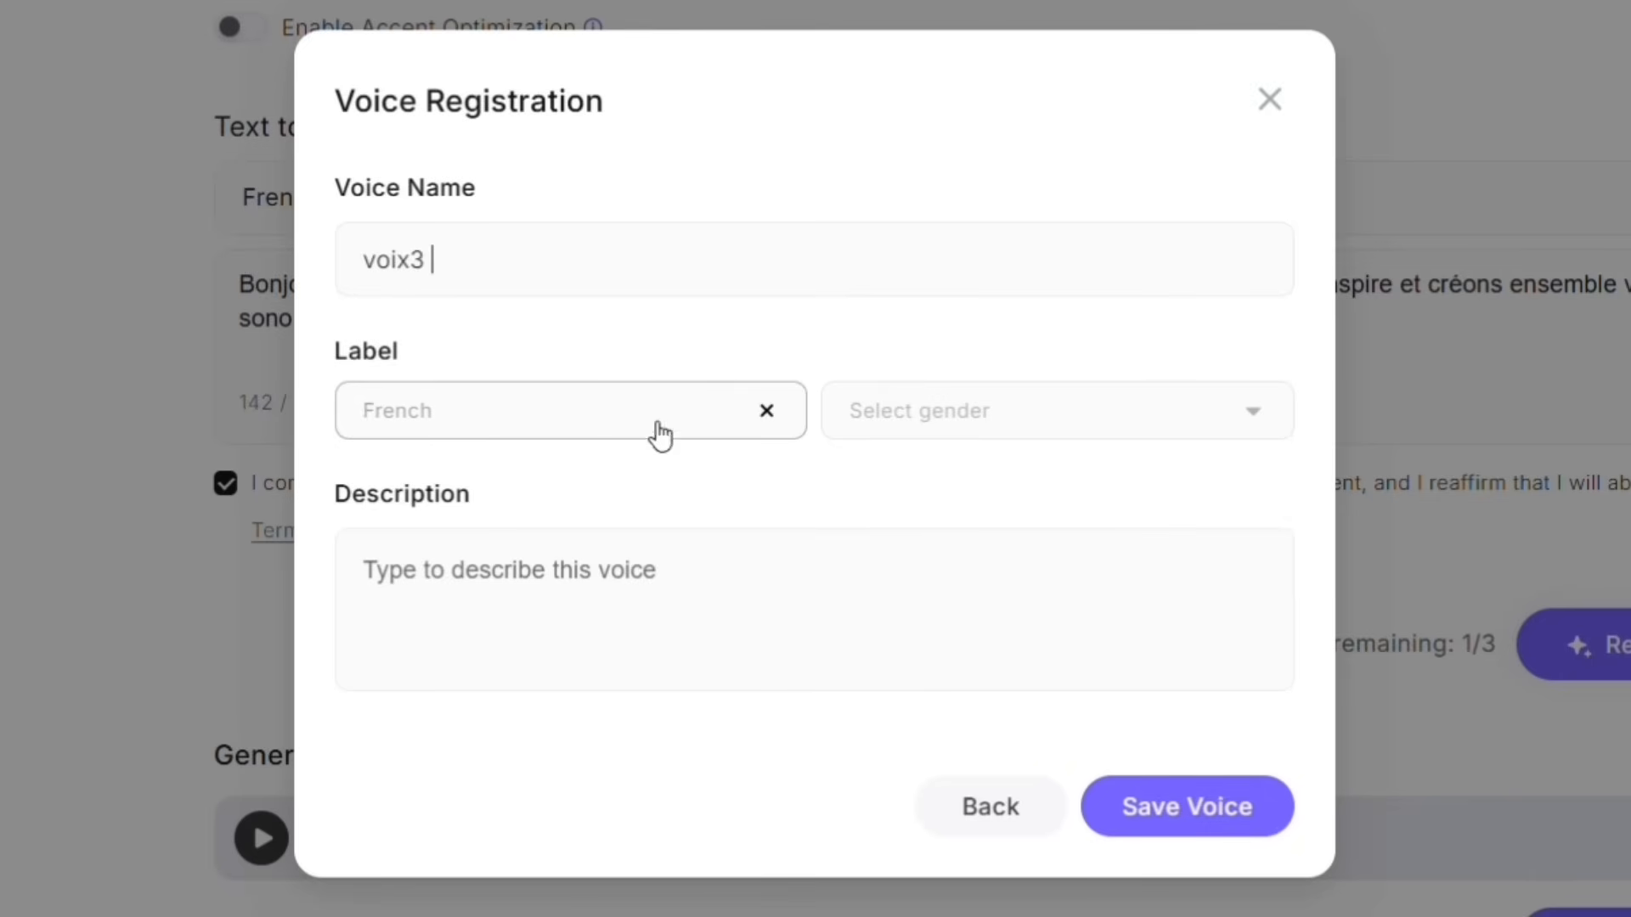
pyautogui.click(1199, 812)
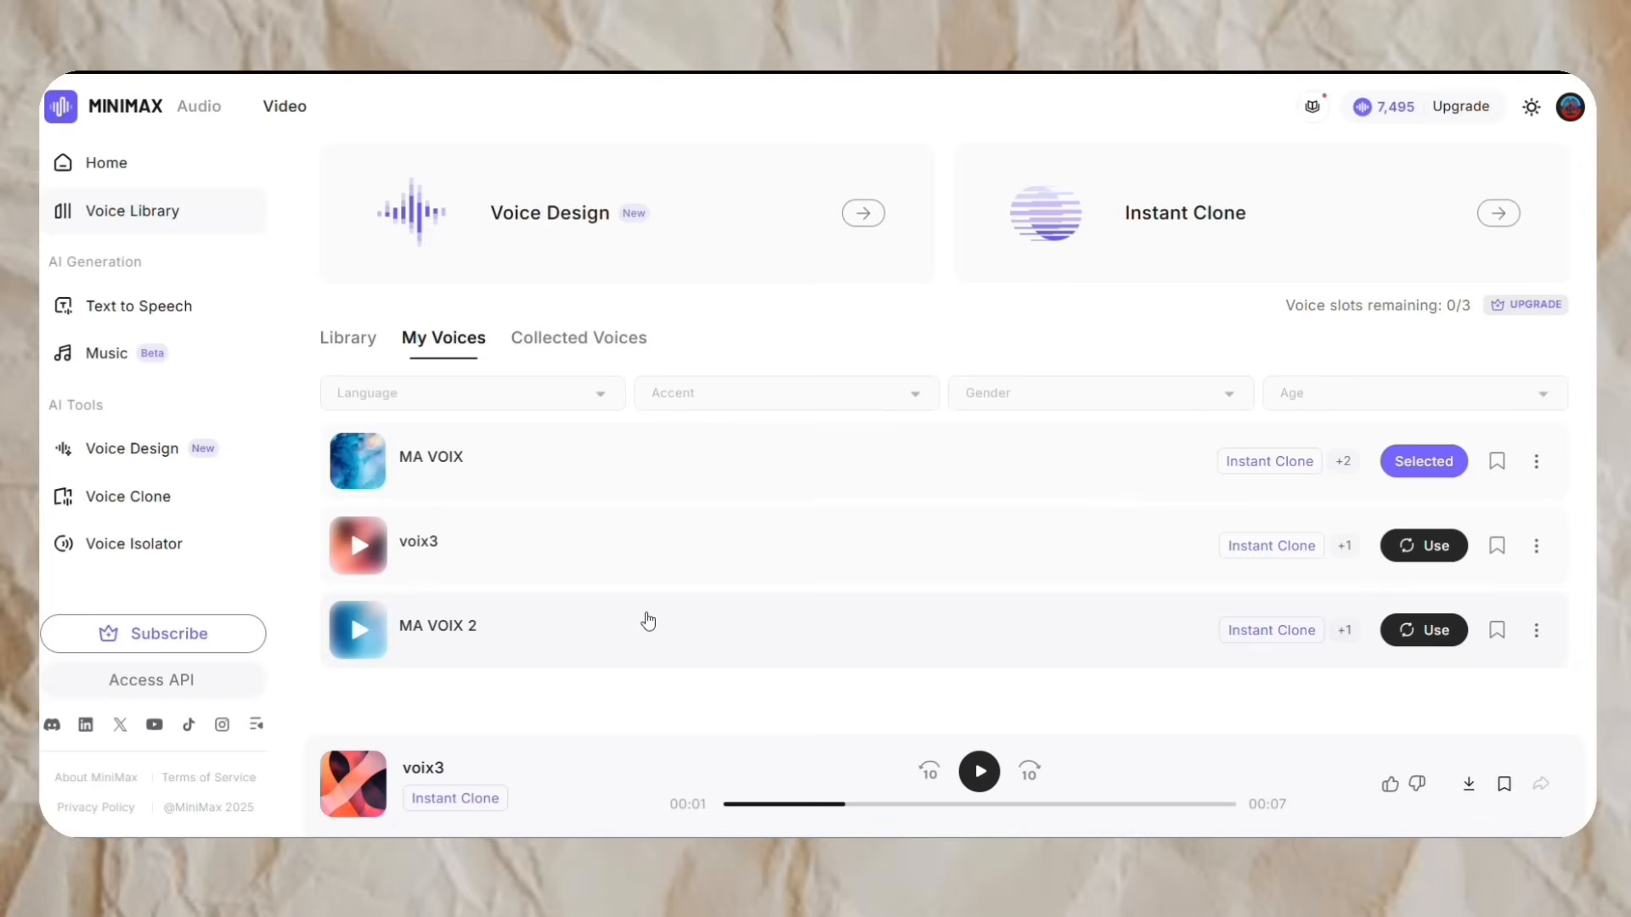
# Step: Open the Text to Speech tool and delete the whole existing script
pyautogui.moveTo(648, 621)
pyautogui.moveTo(786, 655)
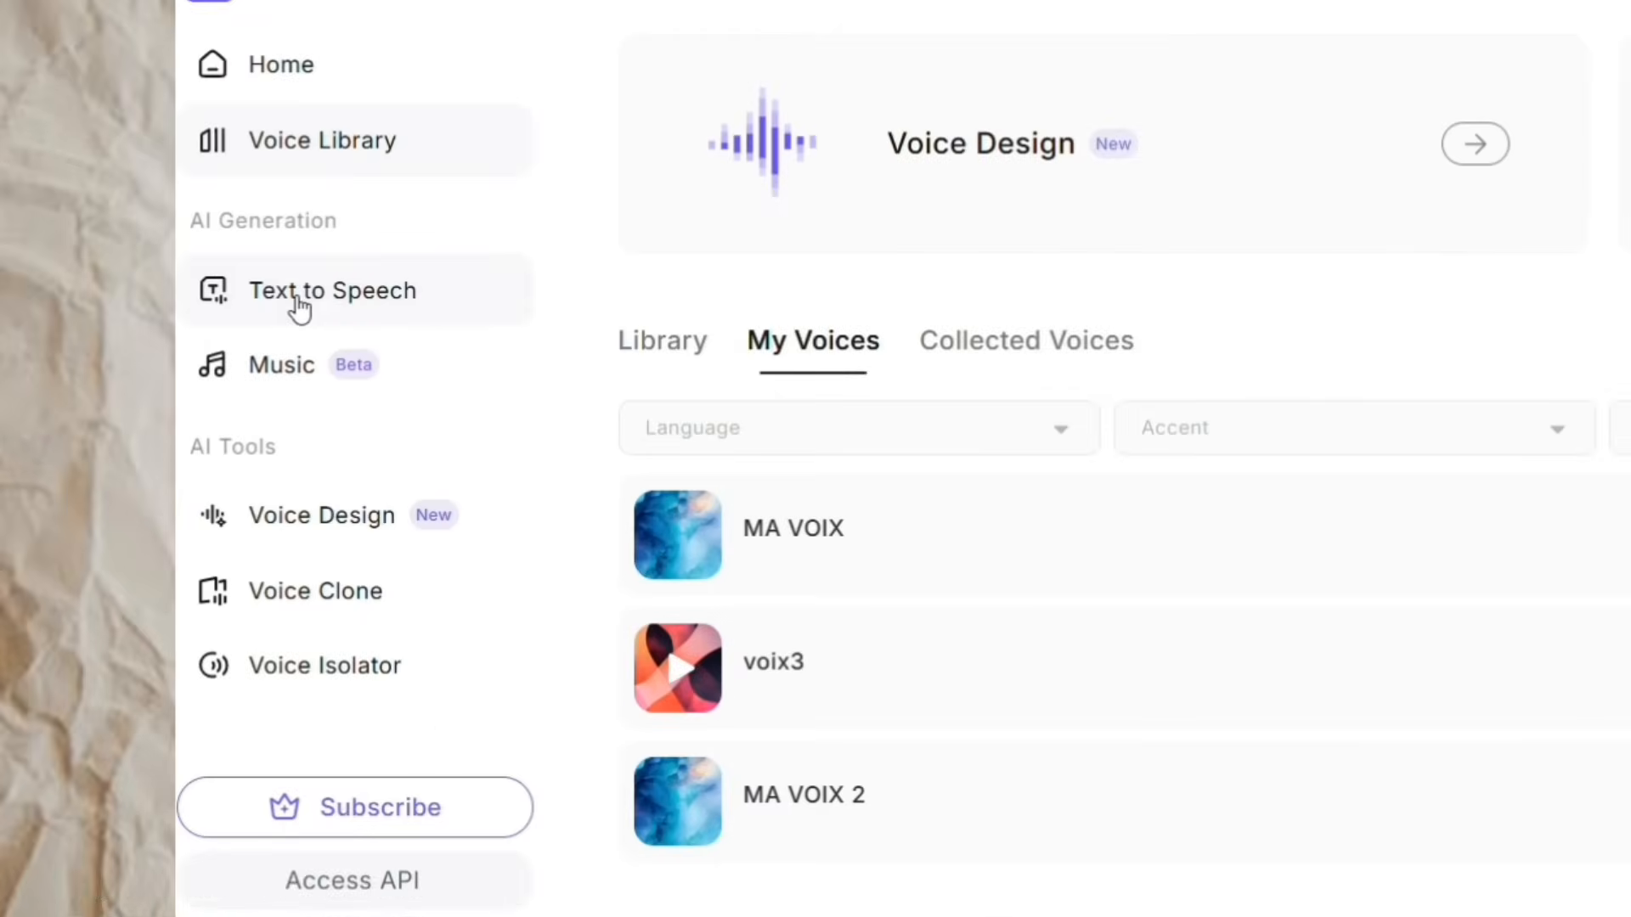
pyautogui.click(298, 307)
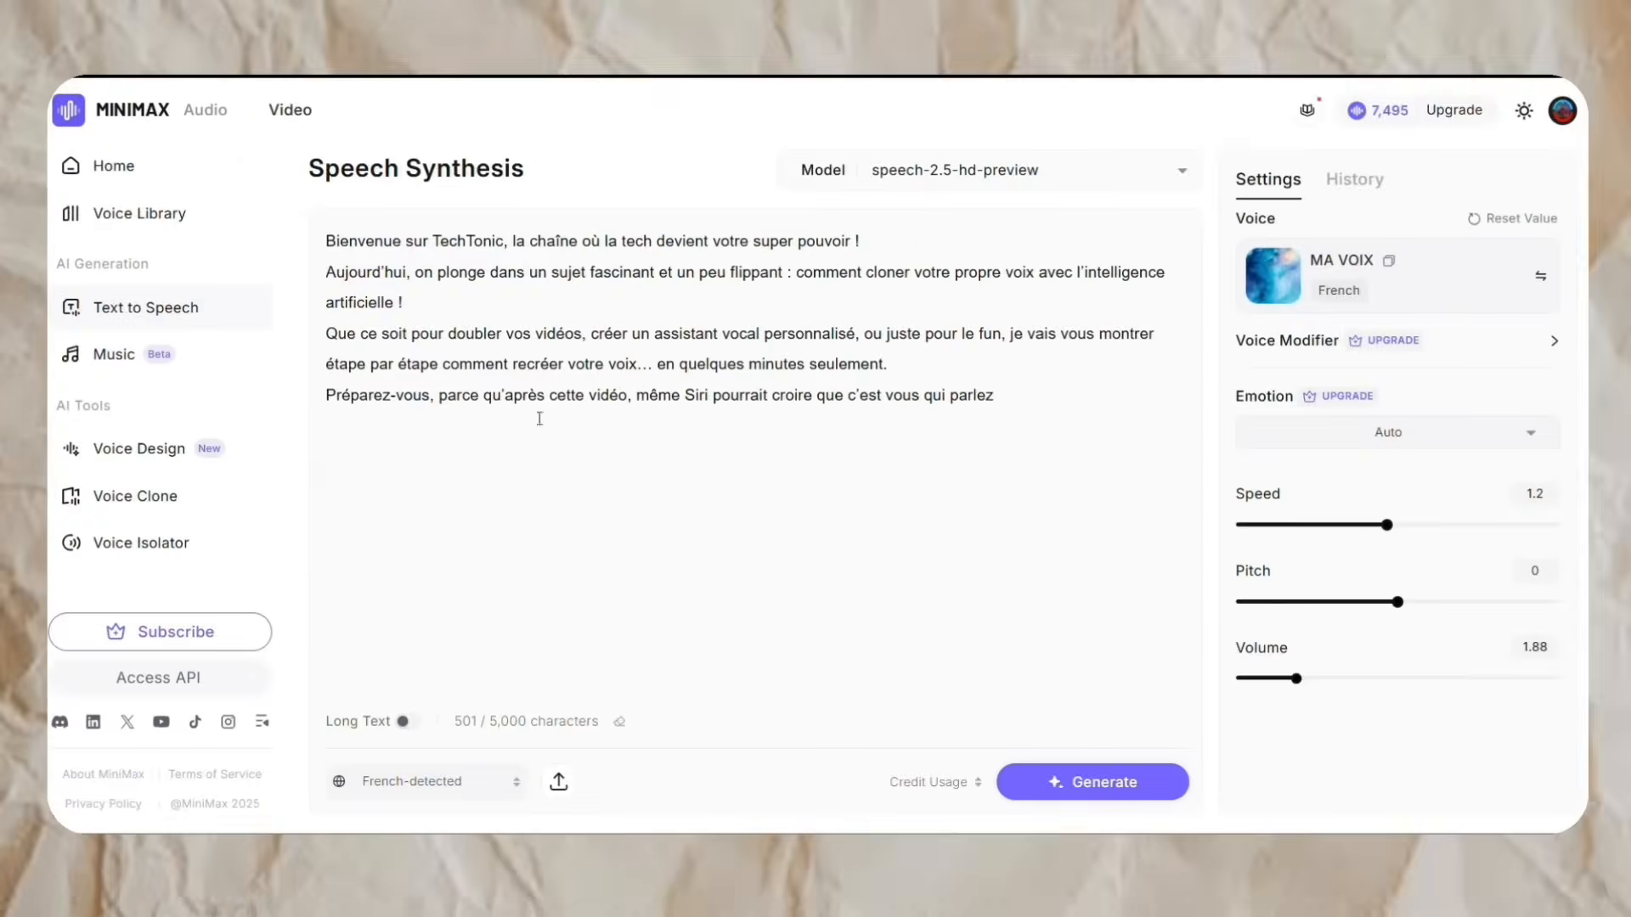
pyautogui.moveTo(1051, 401); pyautogui.dragTo(328, 238)
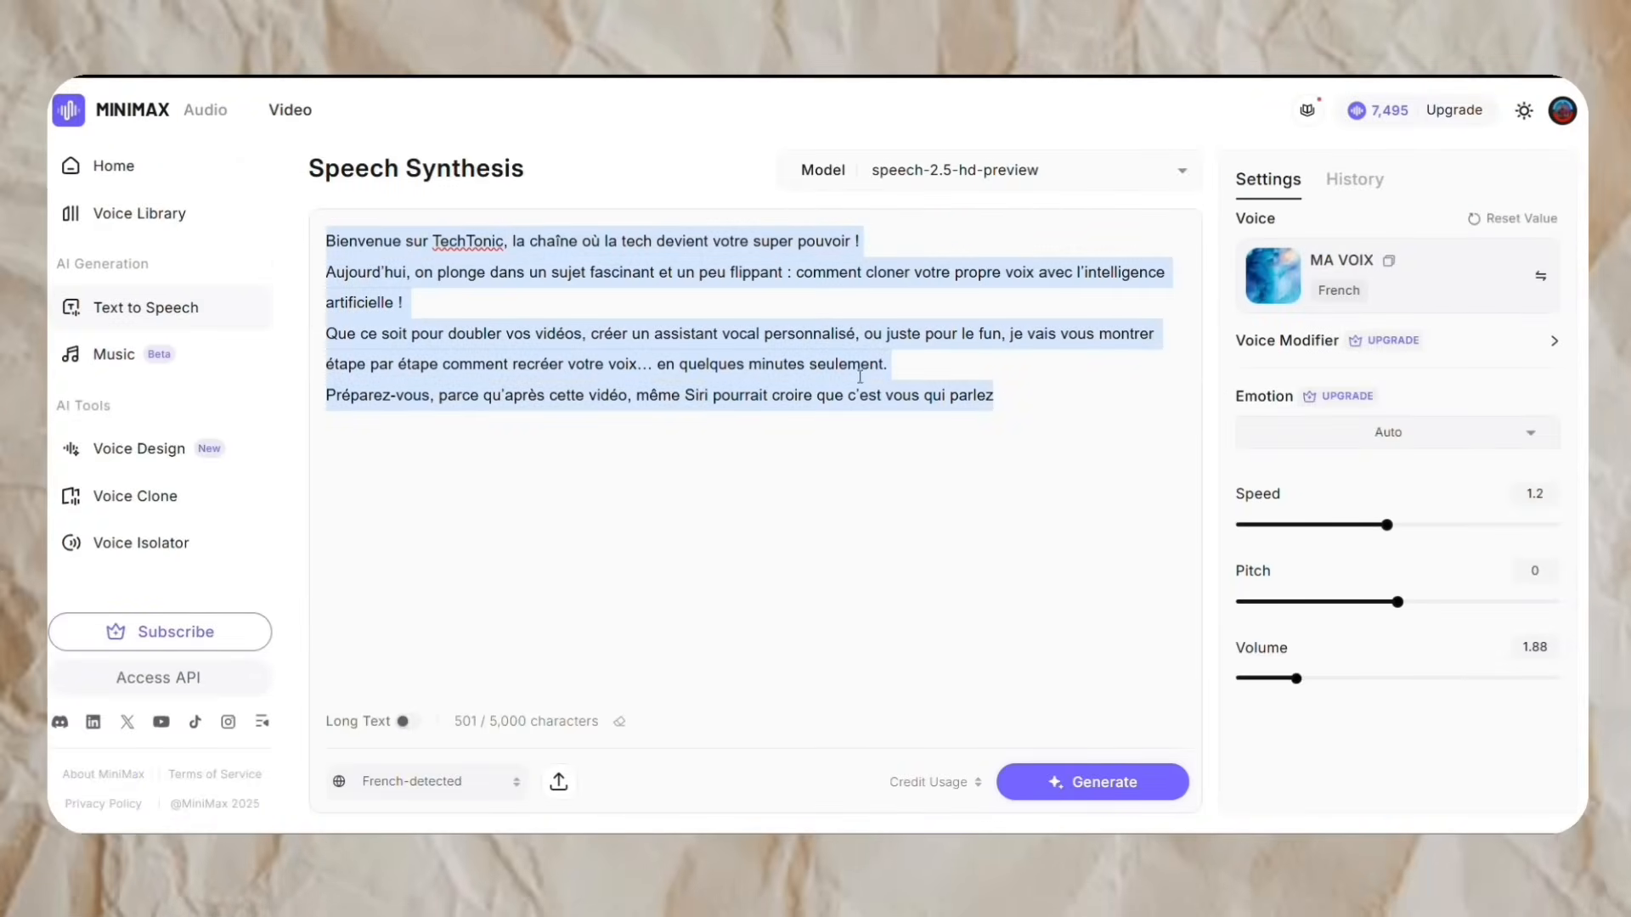
pyautogui.press('BackSpace')
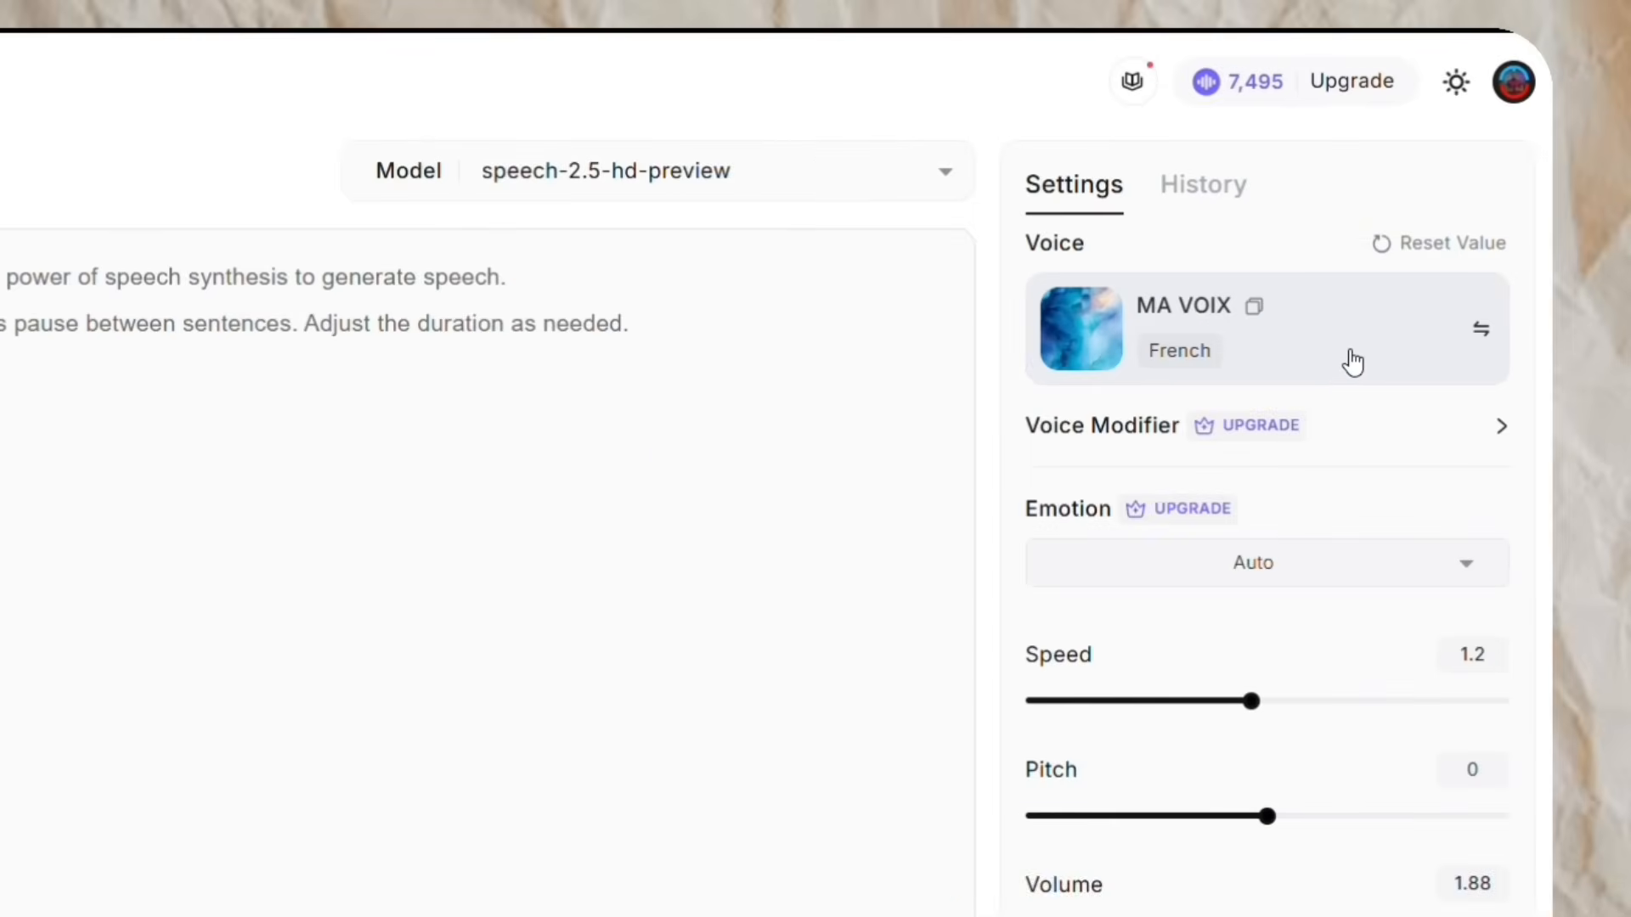
# Step: Browse the library voices, and choose the cloned voice voix3 as the voice for speech synthesis
pyautogui.click(1352, 331)
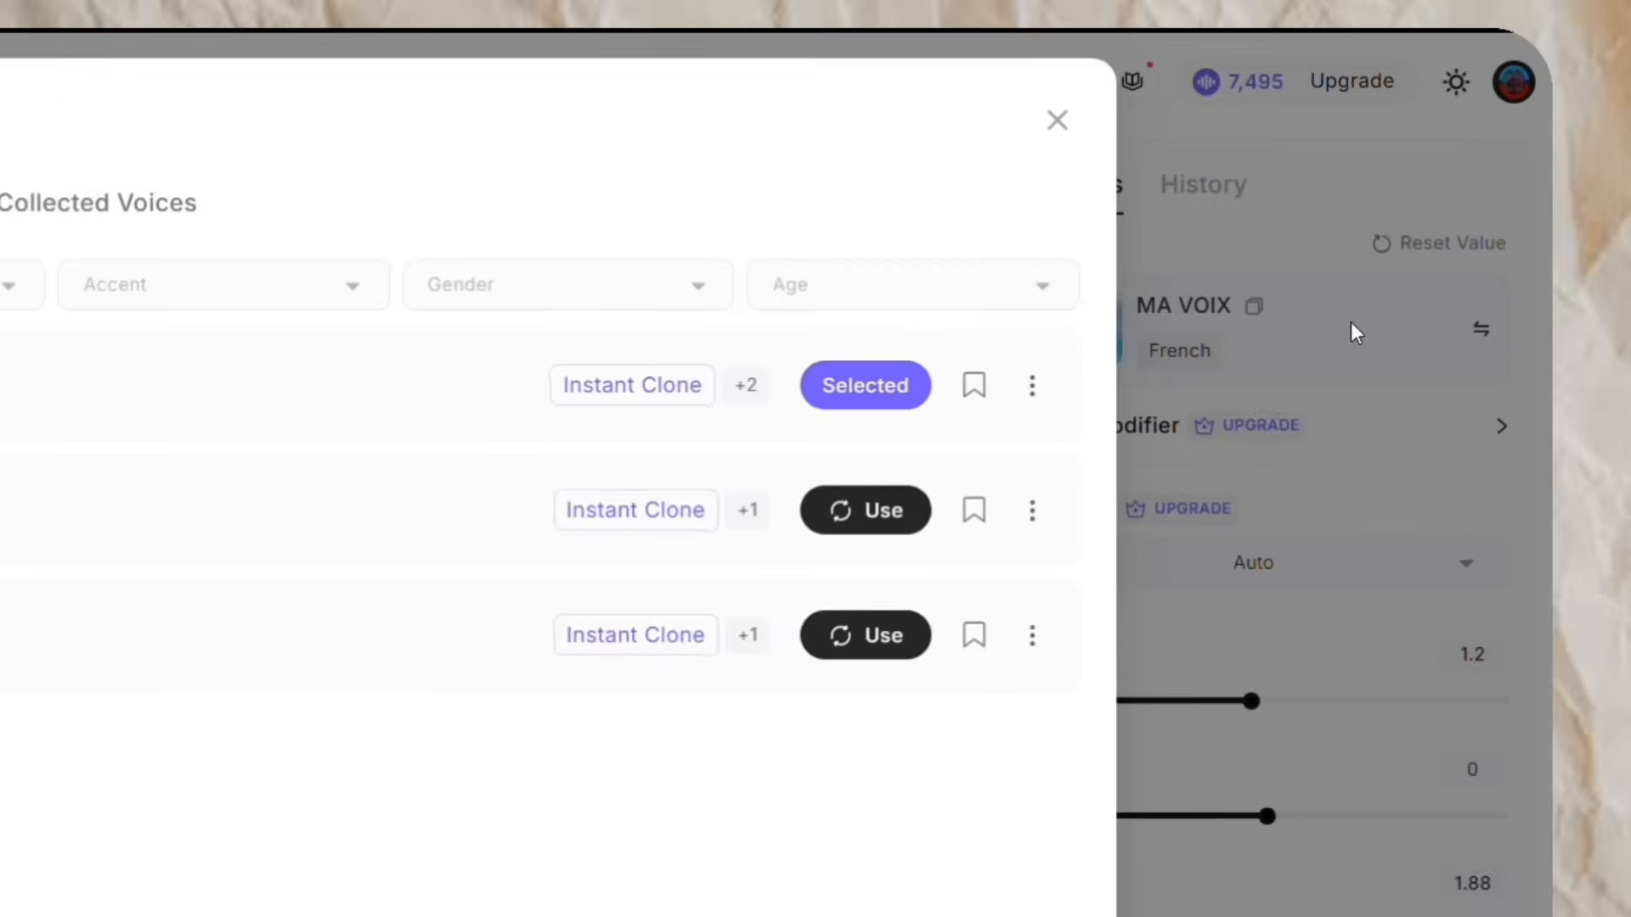
pyautogui.click(392, 194)
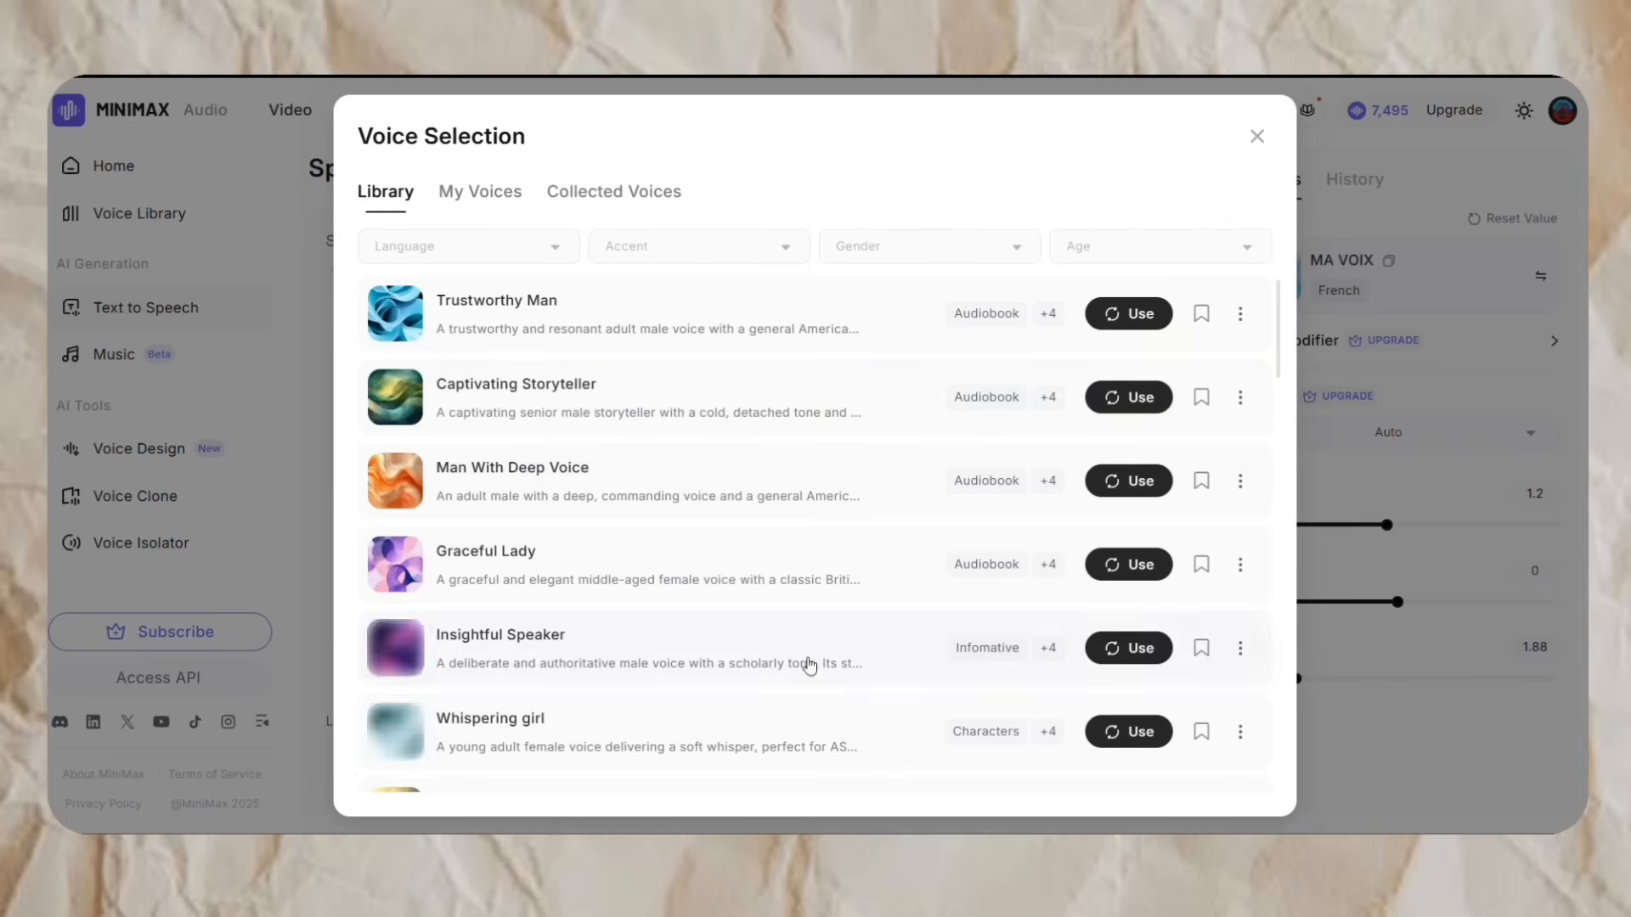
pyautogui.moveTo(639, 491)
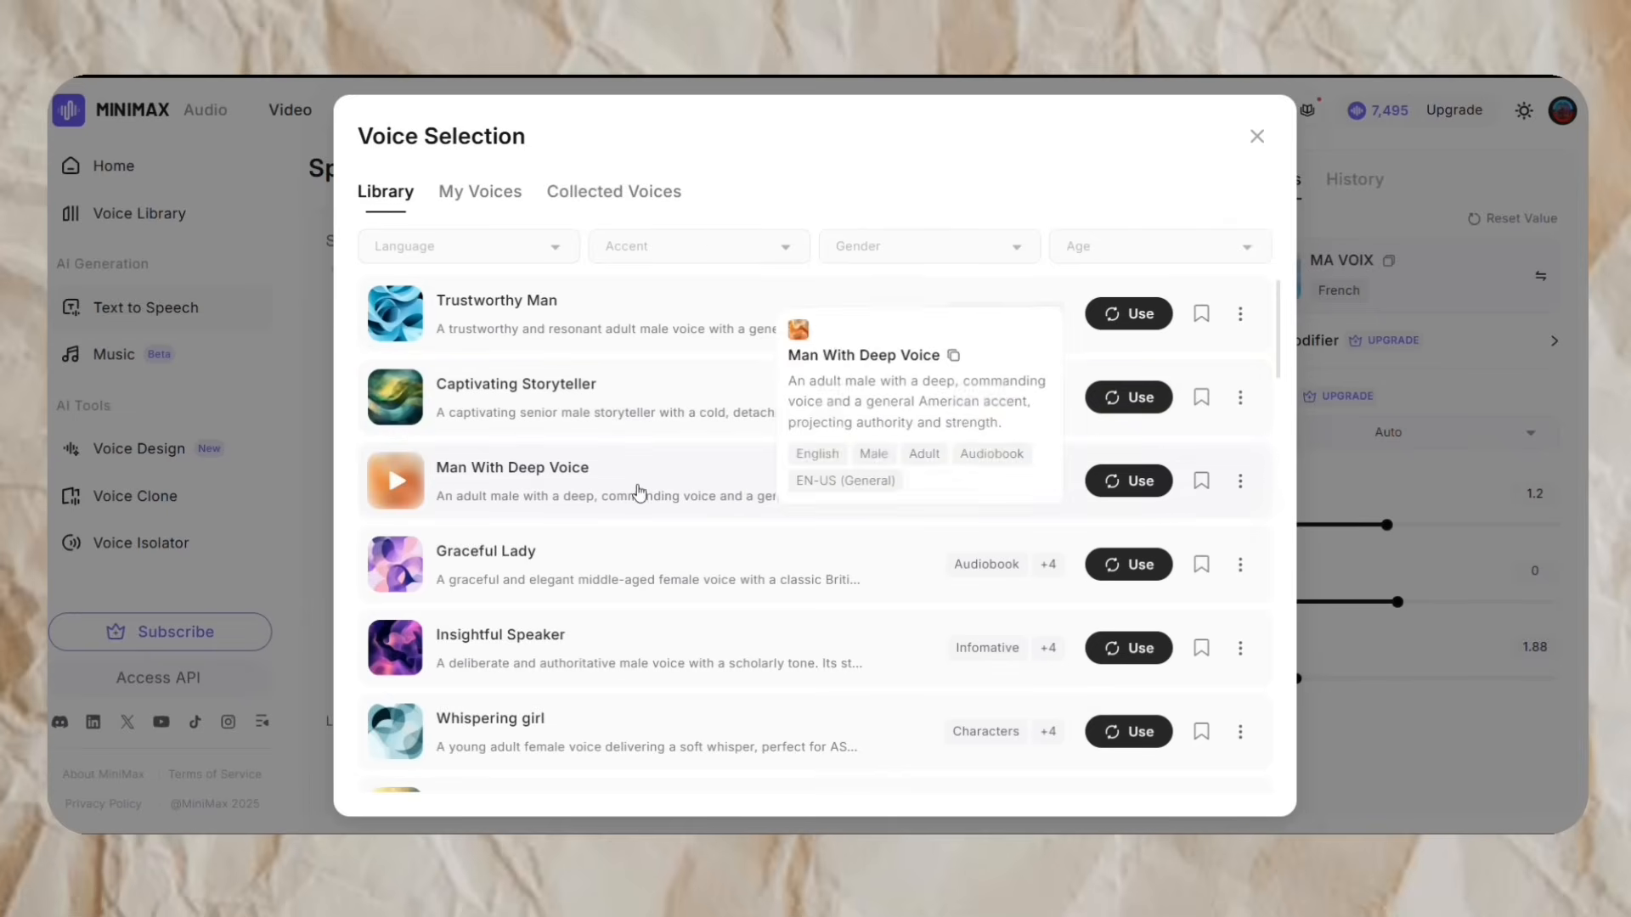
pyautogui.moveTo(761, 583)
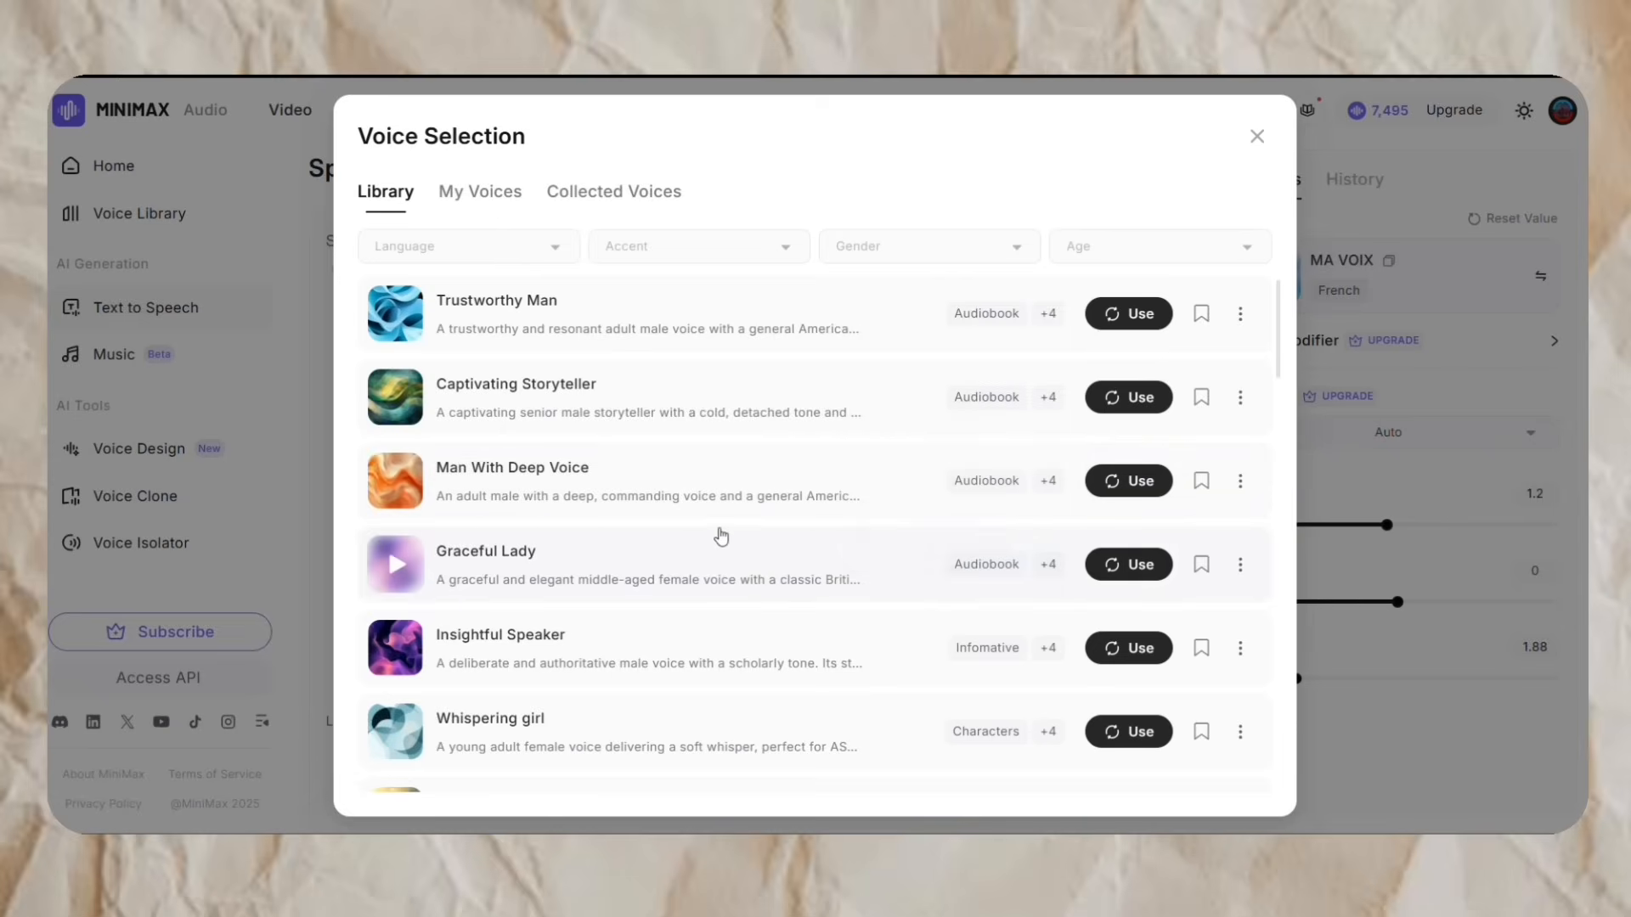
pyautogui.click(474, 207)
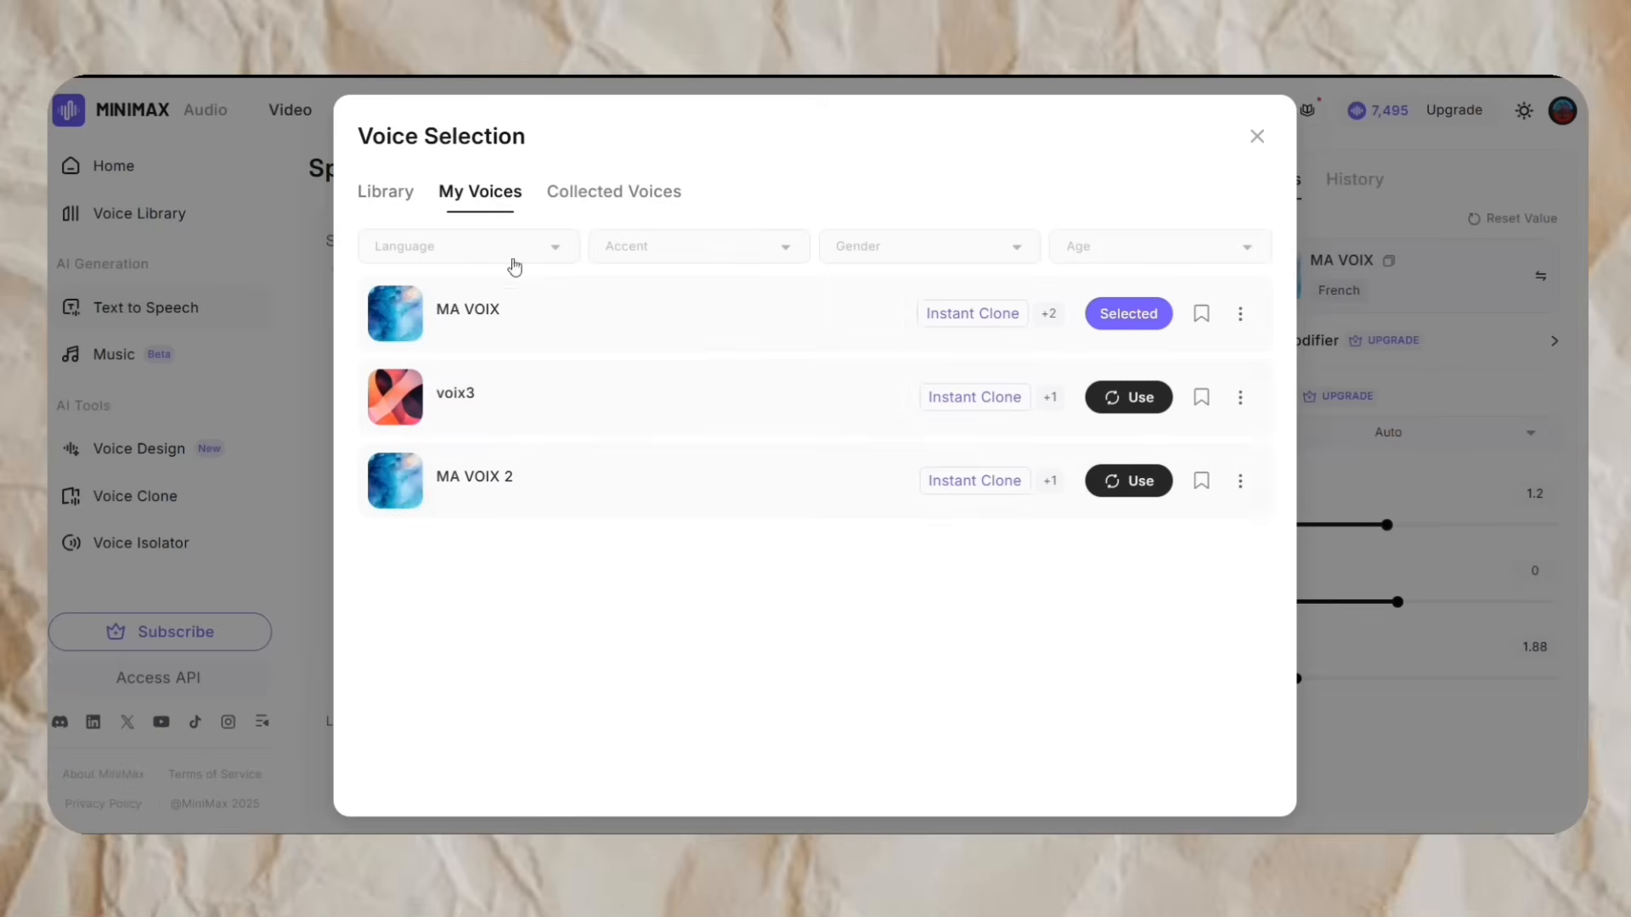
pyautogui.moveTo(958, 463)
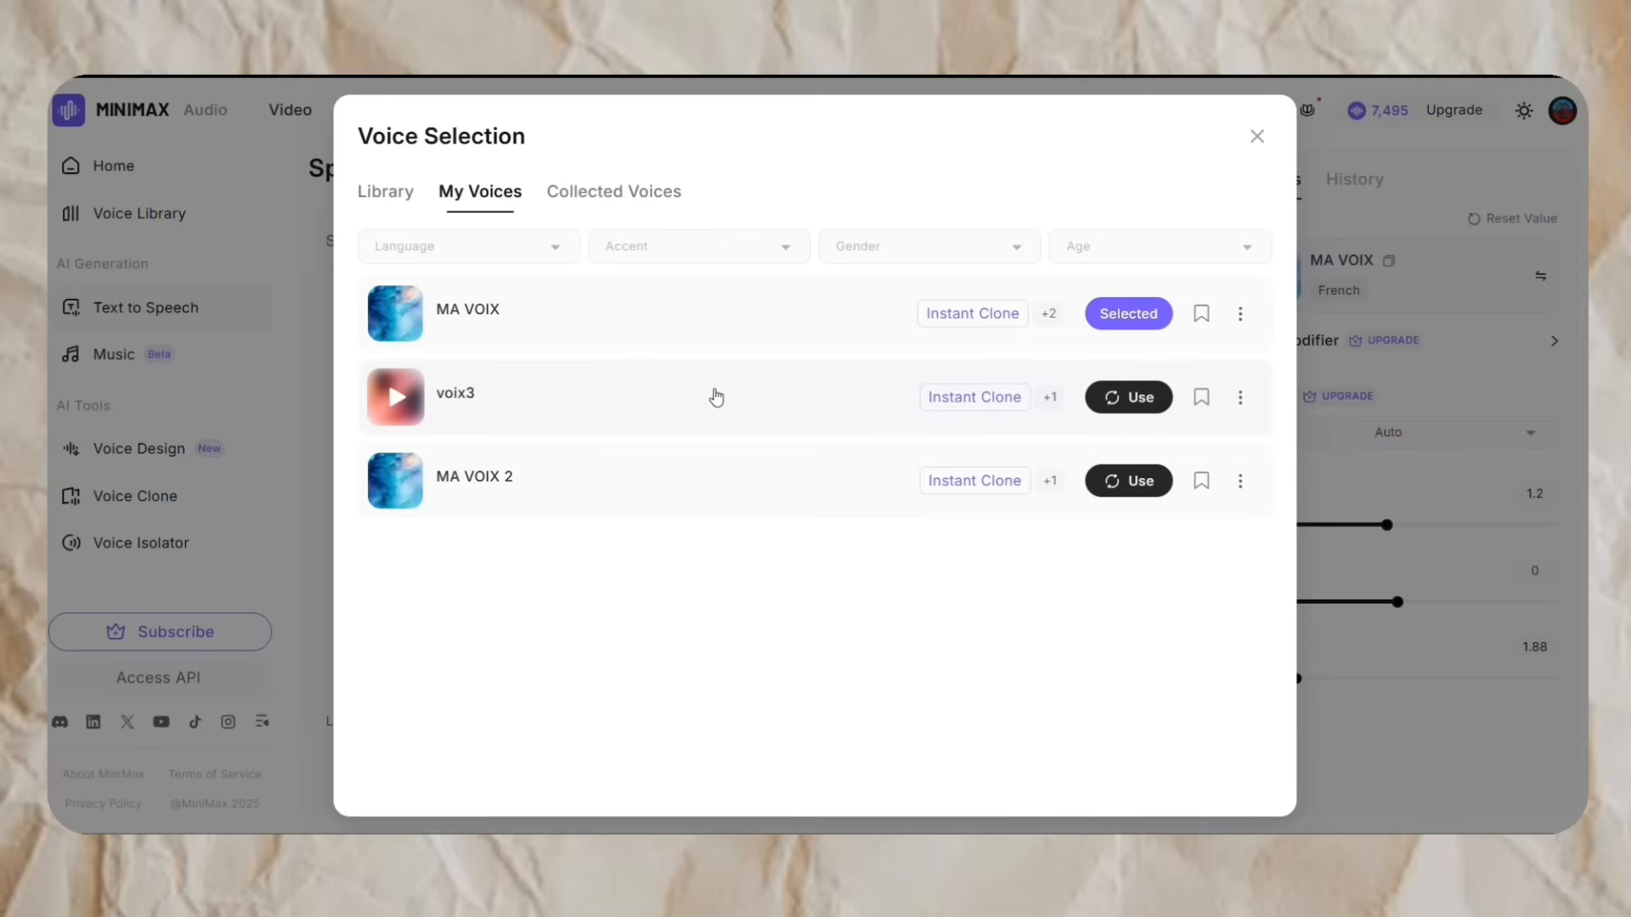
pyautogui.click(1113, 406)
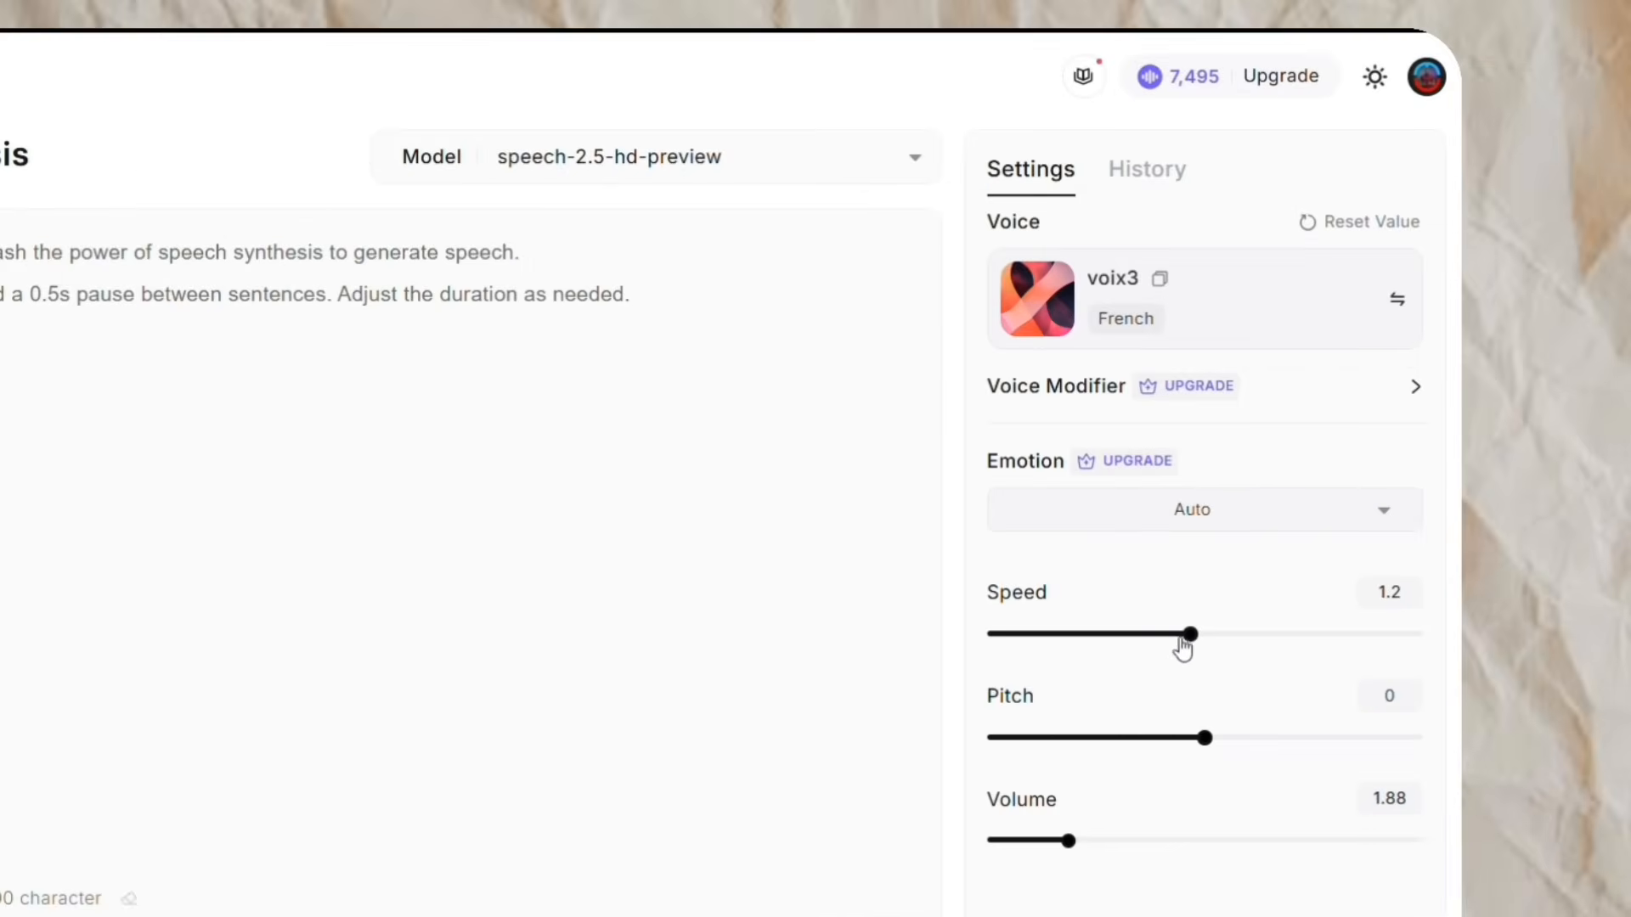
# Step: Set the speech speed to 1.25 and paste the French TechTonic introduction about AI voice cloning as the script
pyautogui.moveTo(1190, 634); pyautogui.dragTo(1206, 635)
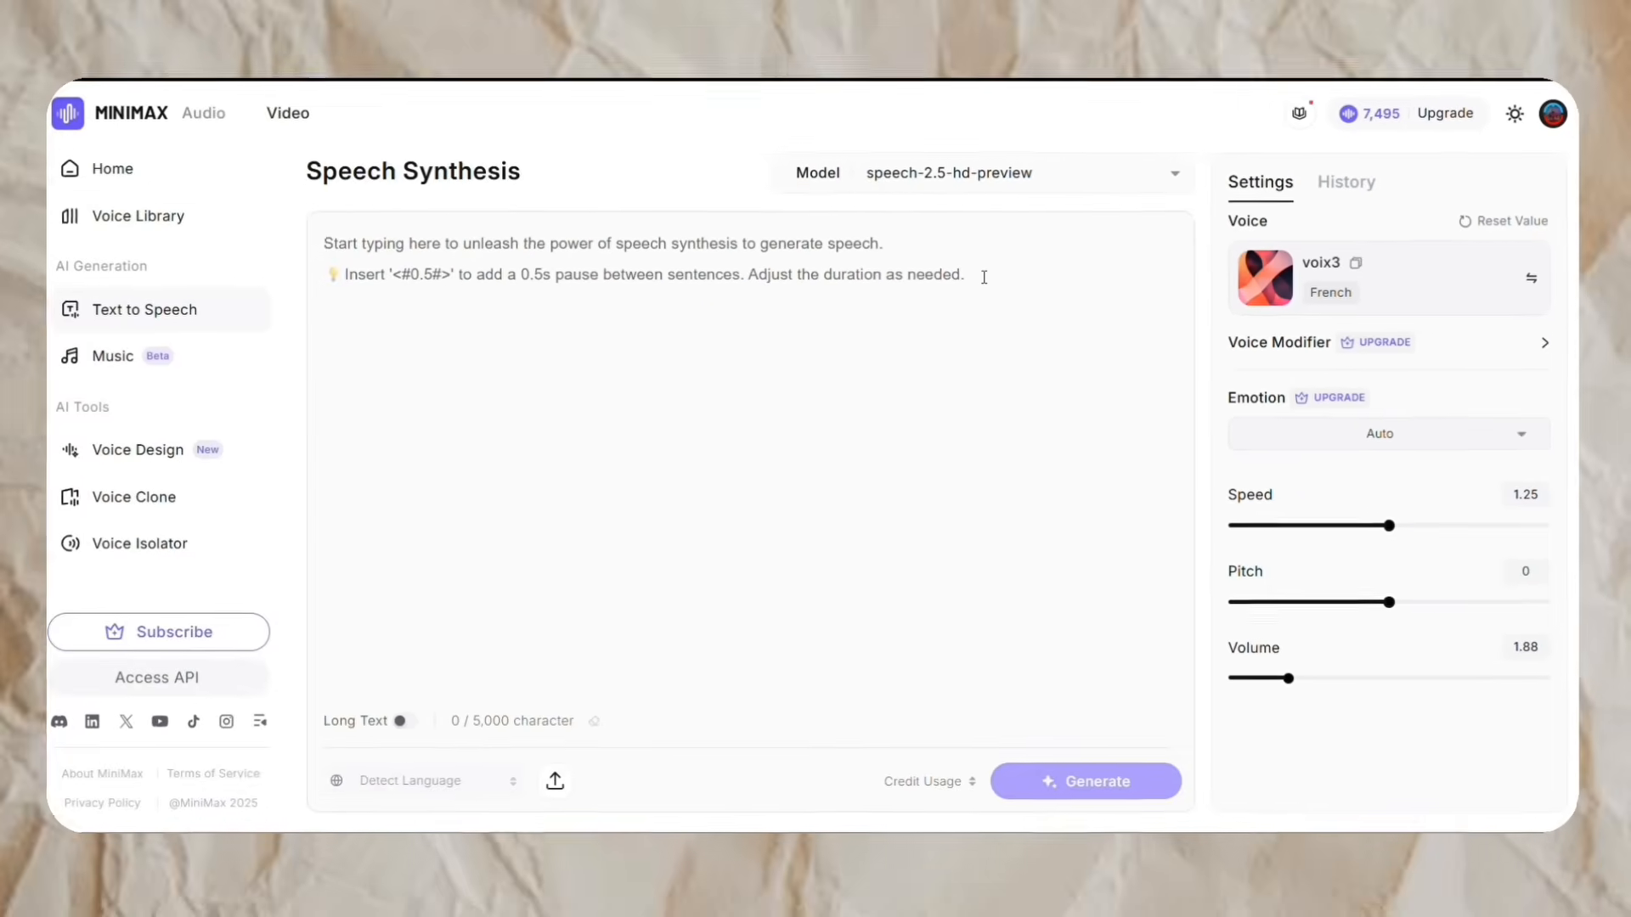
pyautogui.click(984, 277)
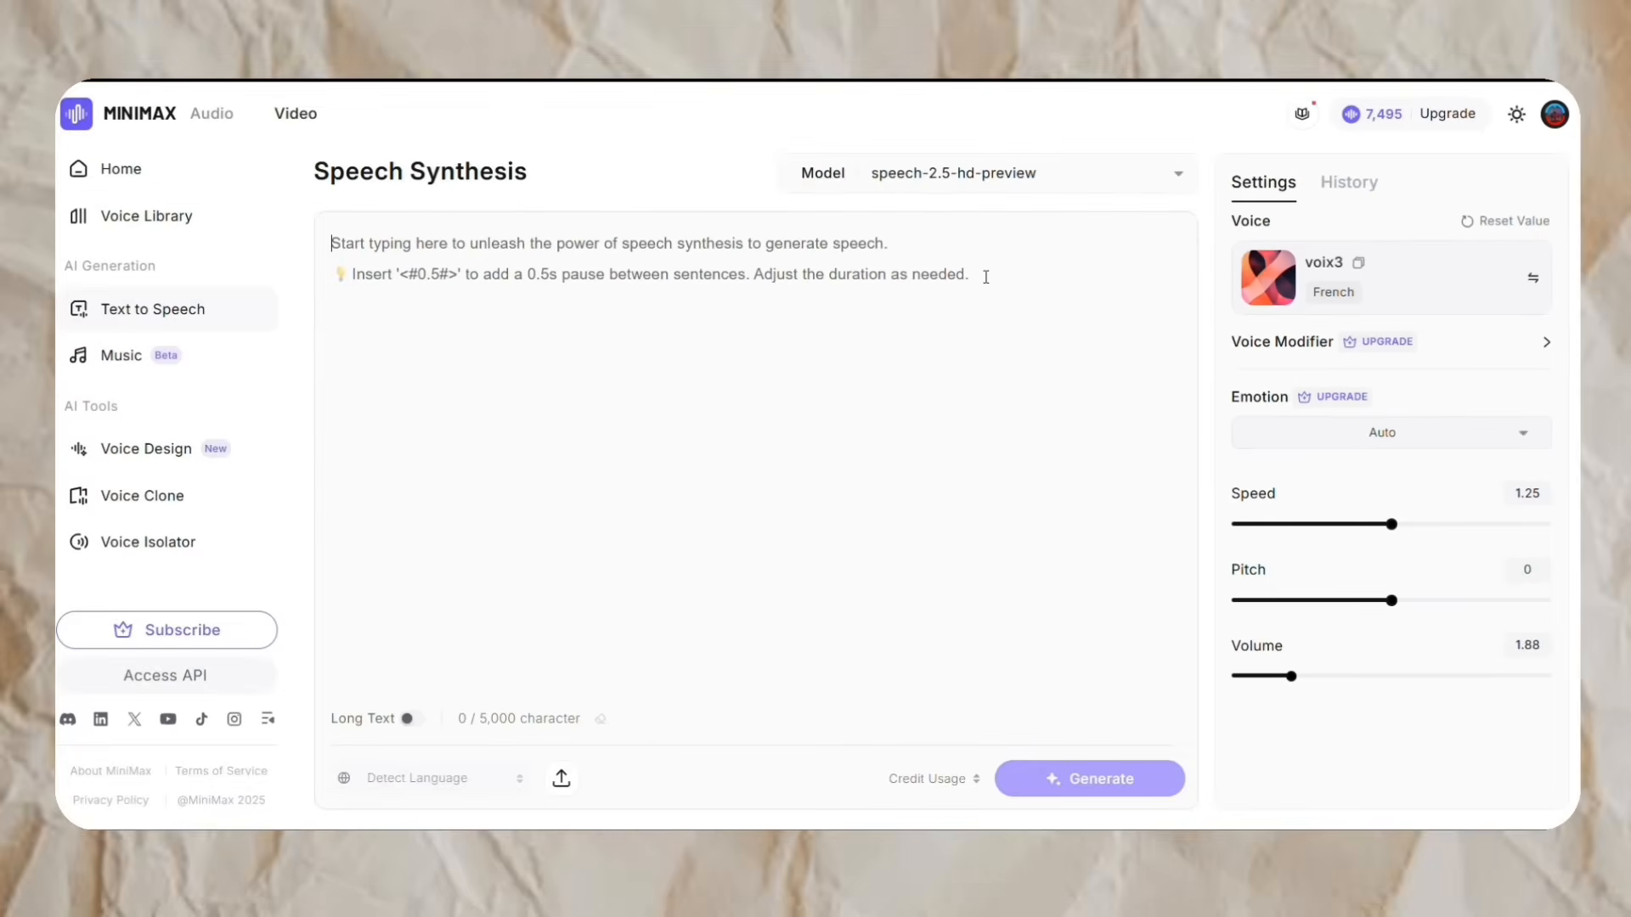
pyautogui.hotkey('ctrl', 'v')
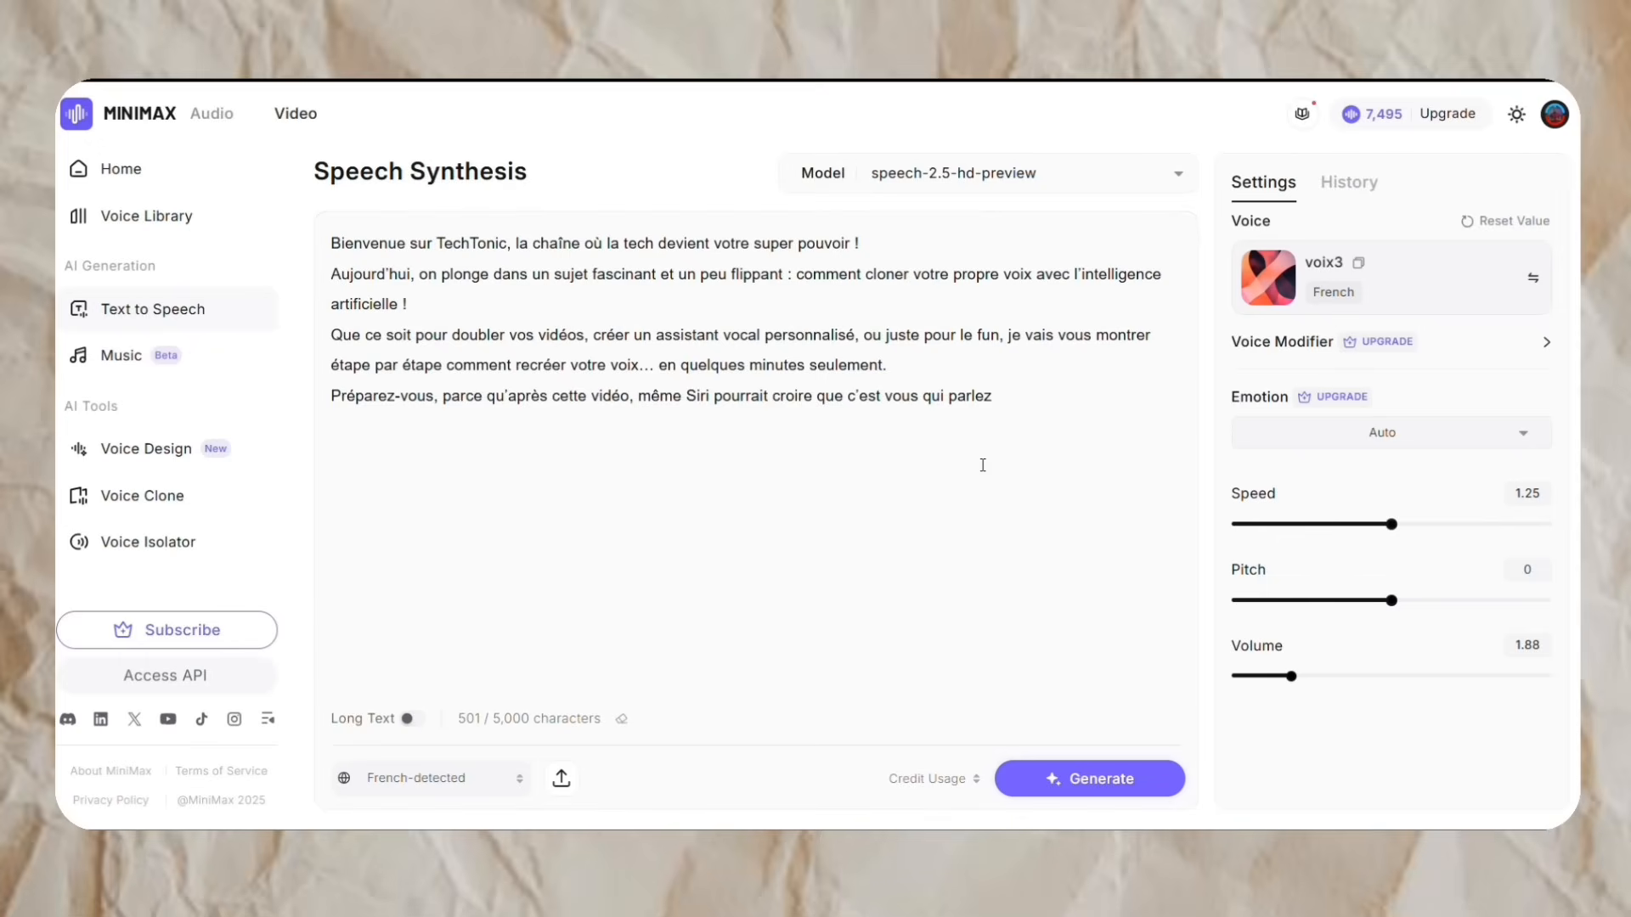
# Step: Generate speech from the French script with voix3, and download the audio after playing it back
pyautogui.click(1114, 785)
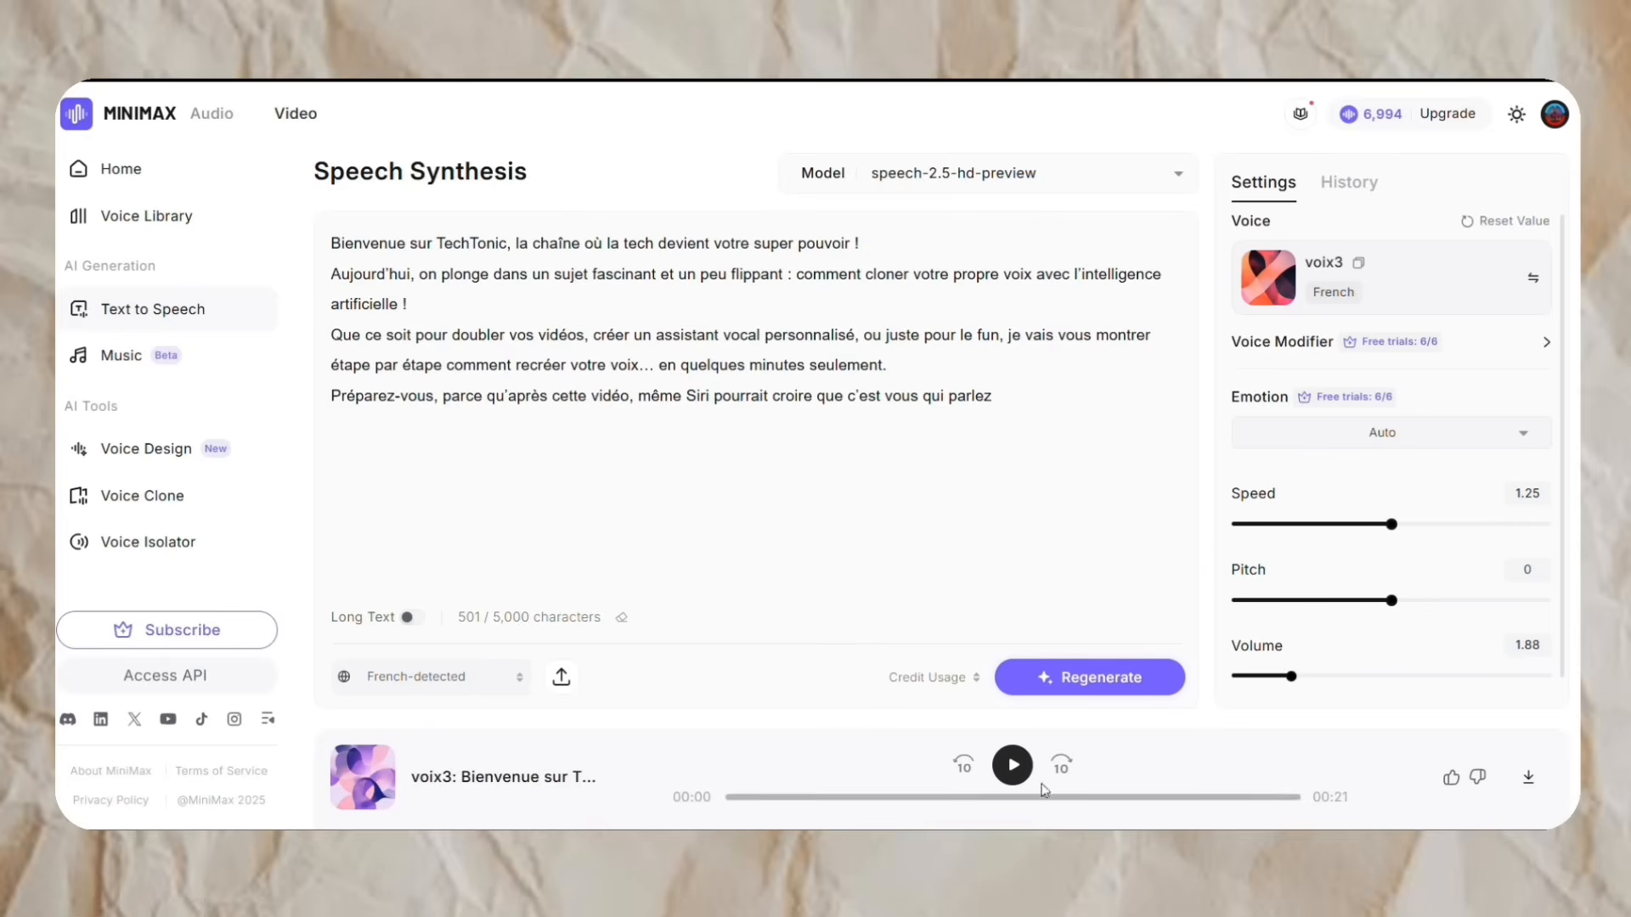
pyautogui.click(1016, 775)
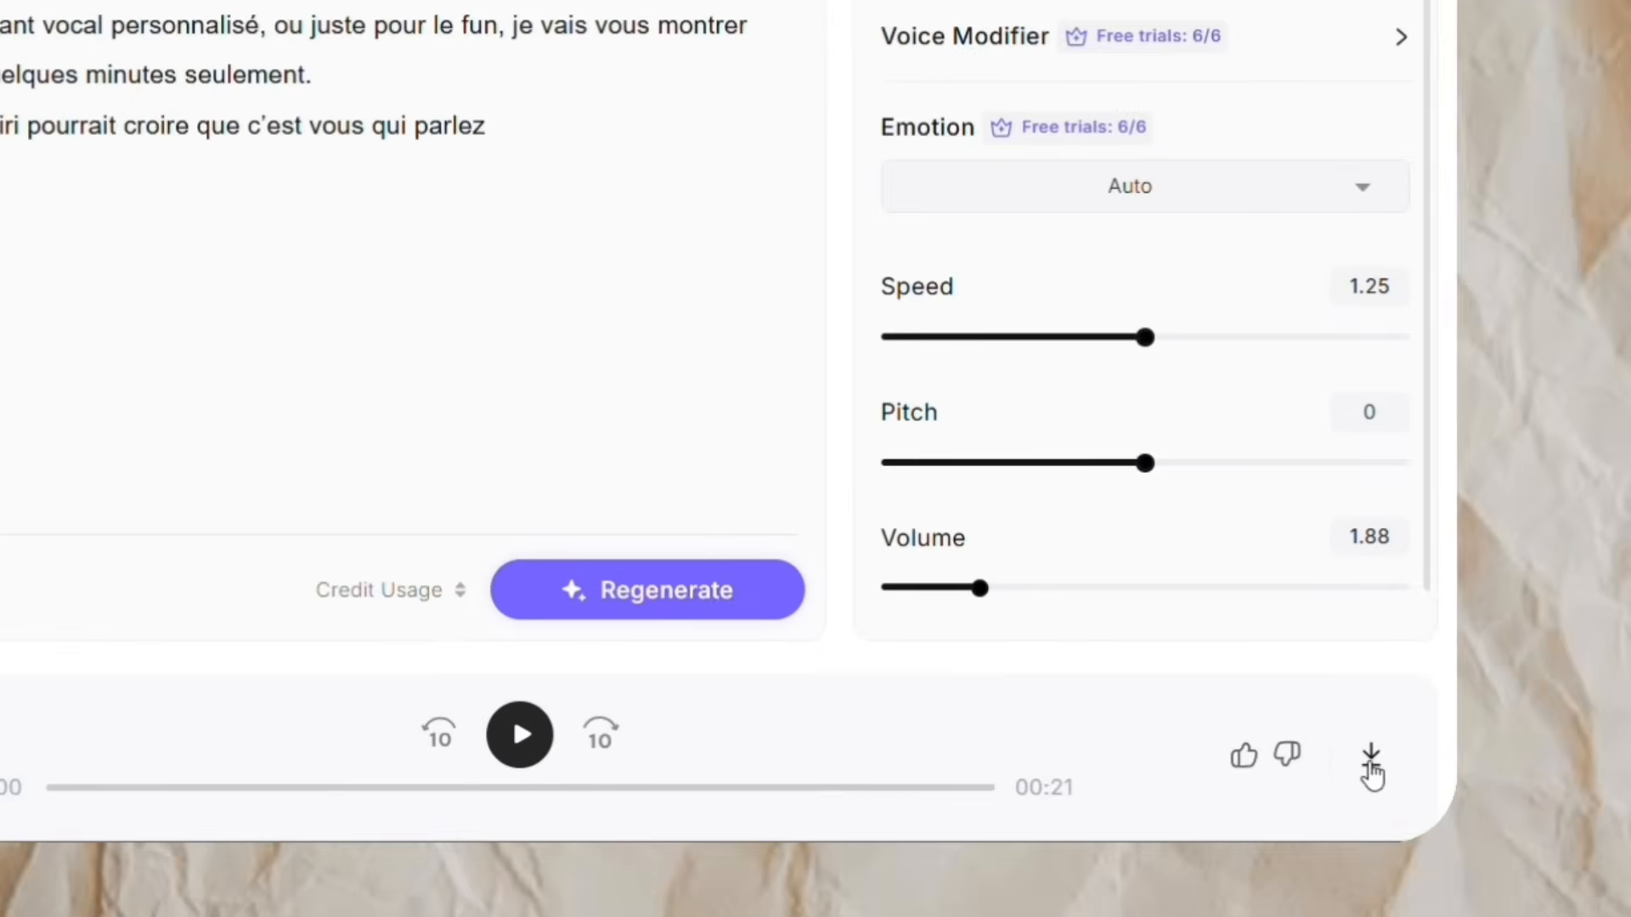
pyautogui.click(1370, 765)
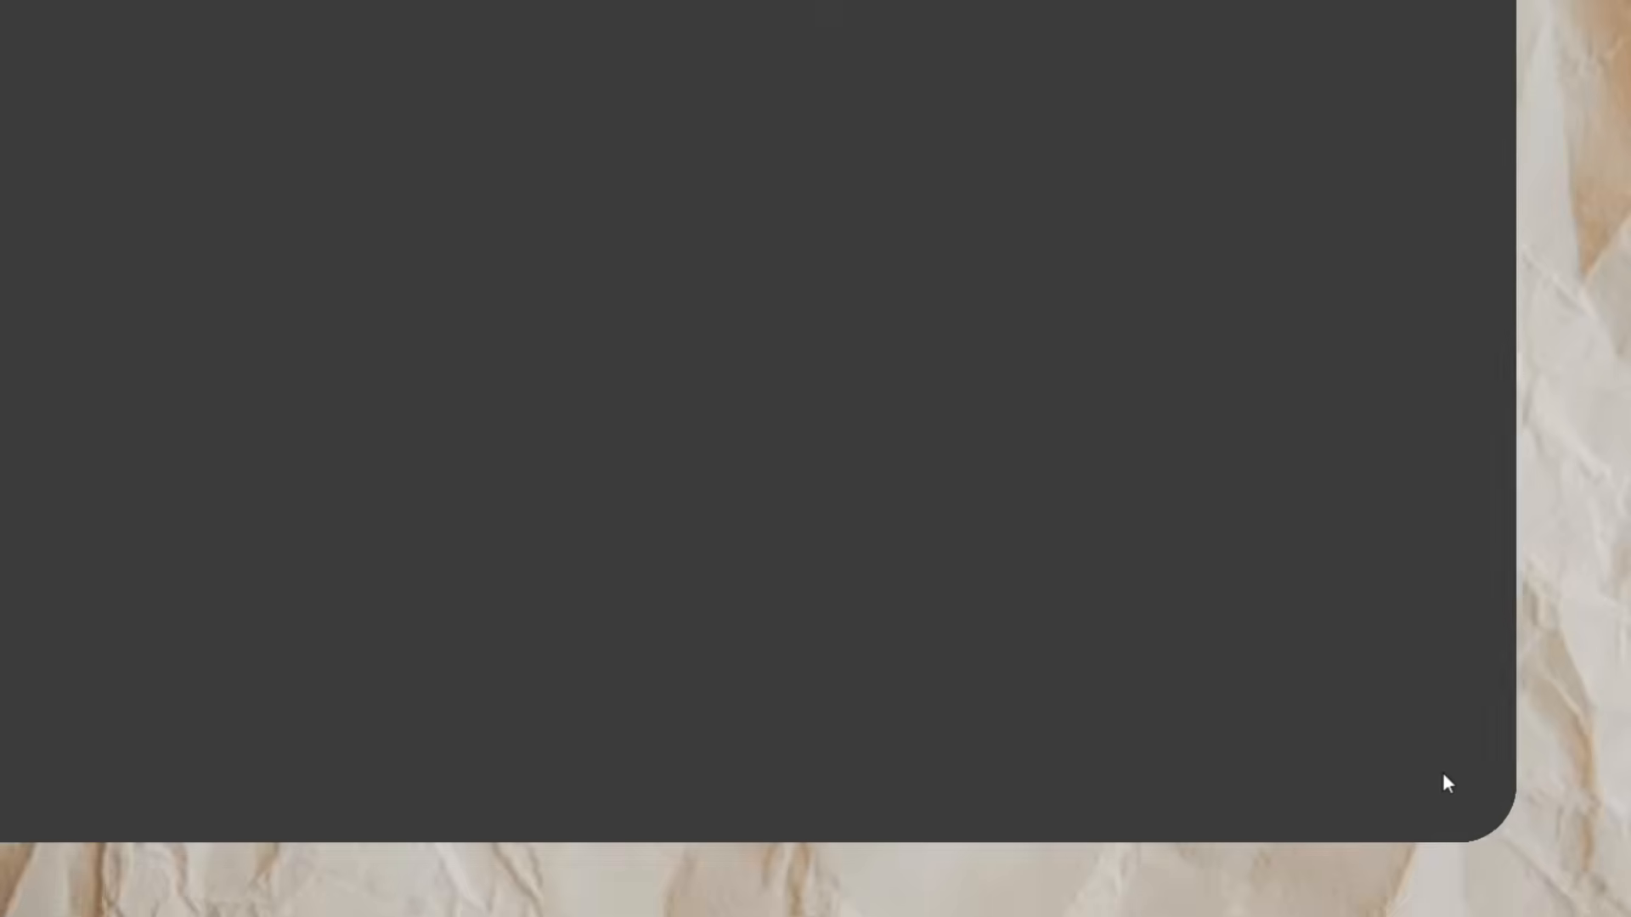